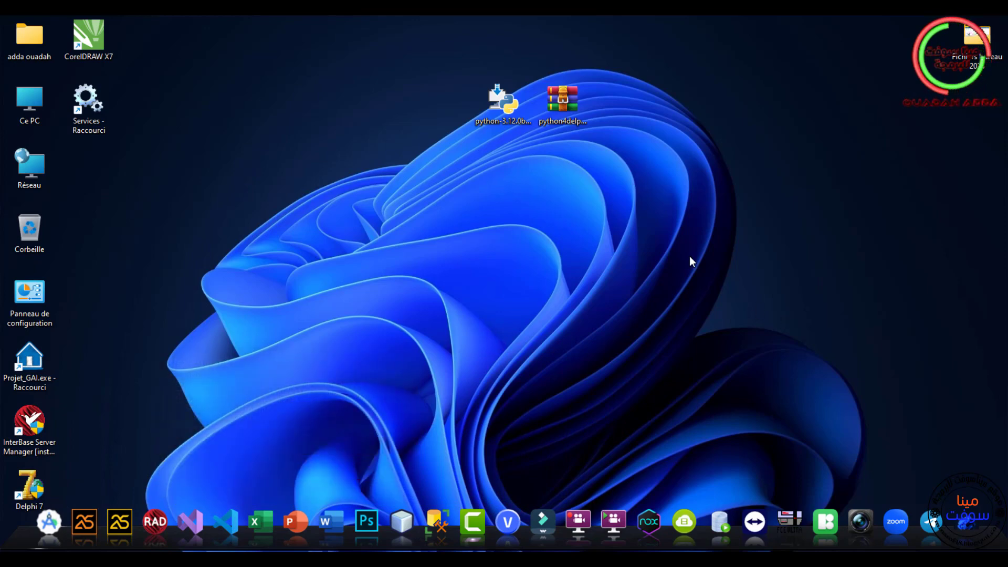
Move the python-3.12.0b3.exe installer away from the python4delphi archive on the desktop and select it
drag(500, 122, 322, 122)
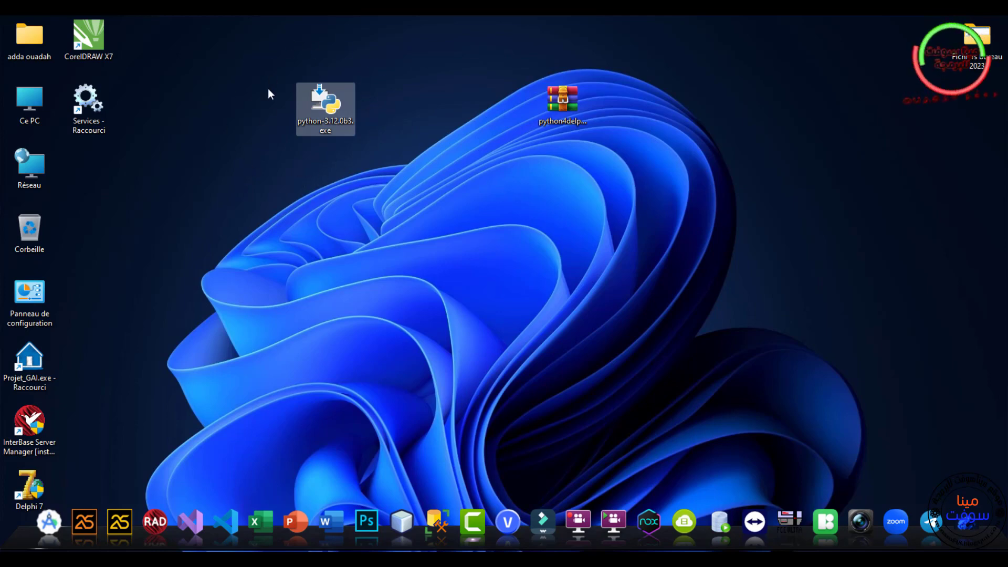
drag(286, 135, 354, 160)
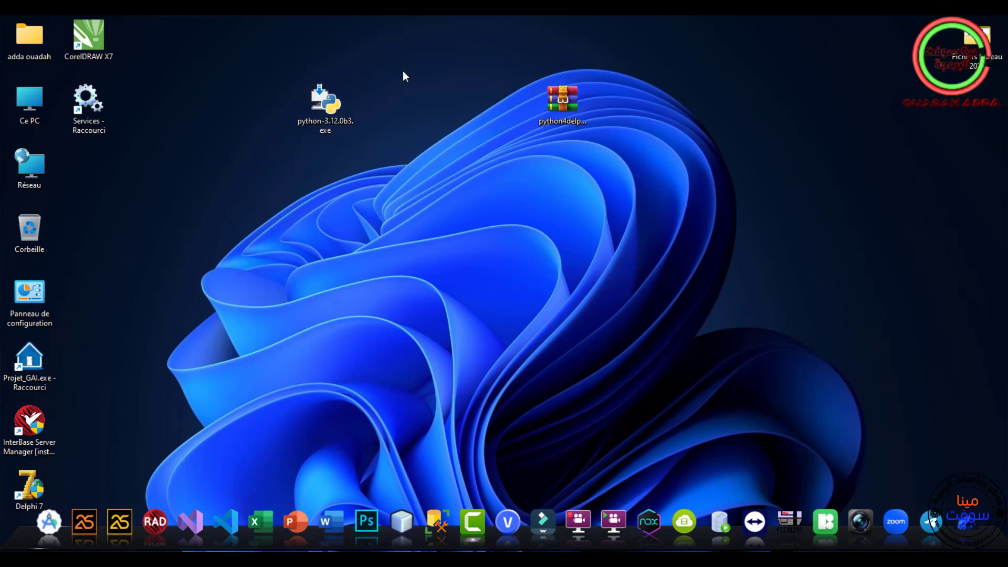
drag(403, 73, 276, 188)
click(326, 198)
drag(400, 69, 299, 176)
click(389, 154)
drag(403, 83, 294, 176)
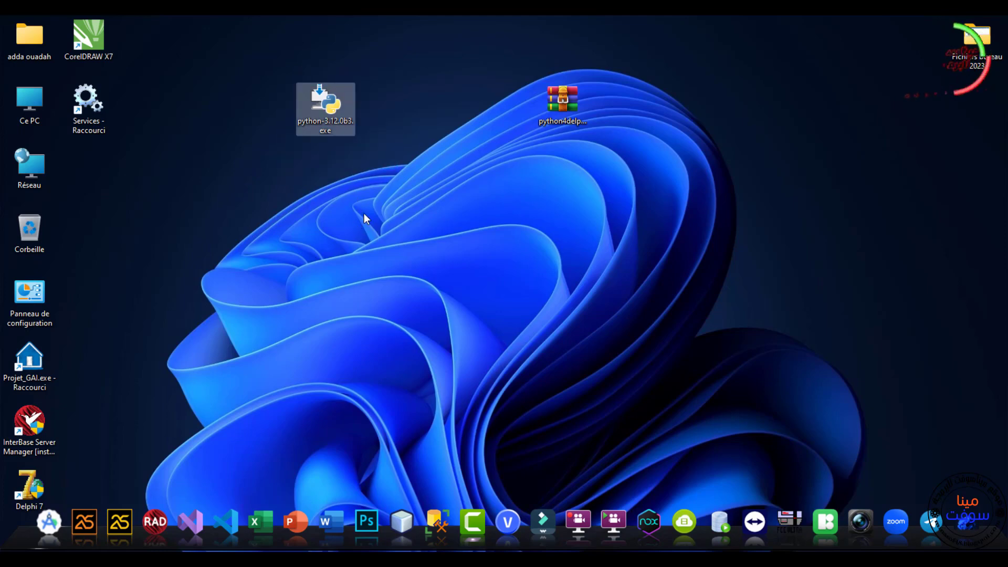
Switch to the browser and open the Python releases for Windows page from python.org's Downloads section
click(365, 219)
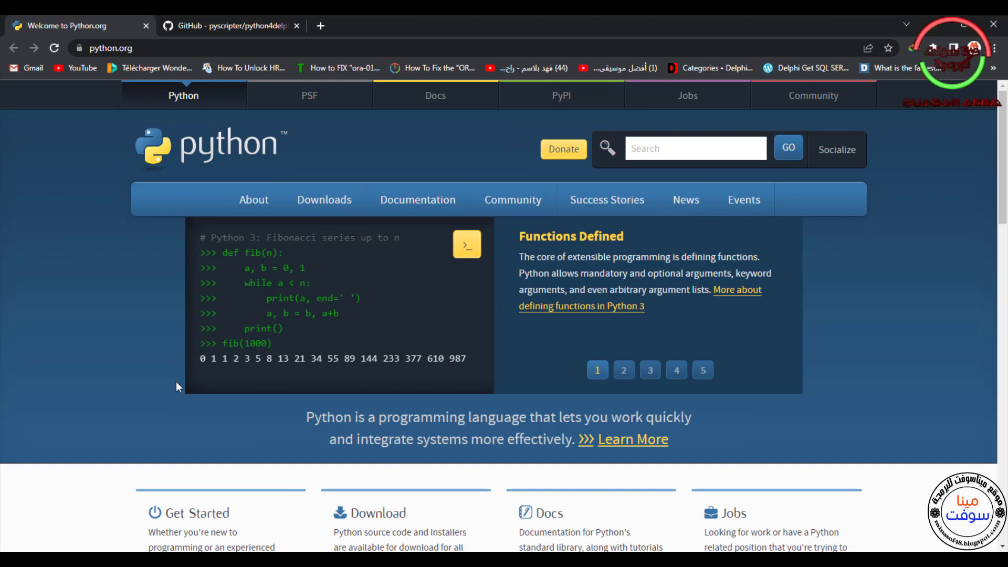
click(333, 204)
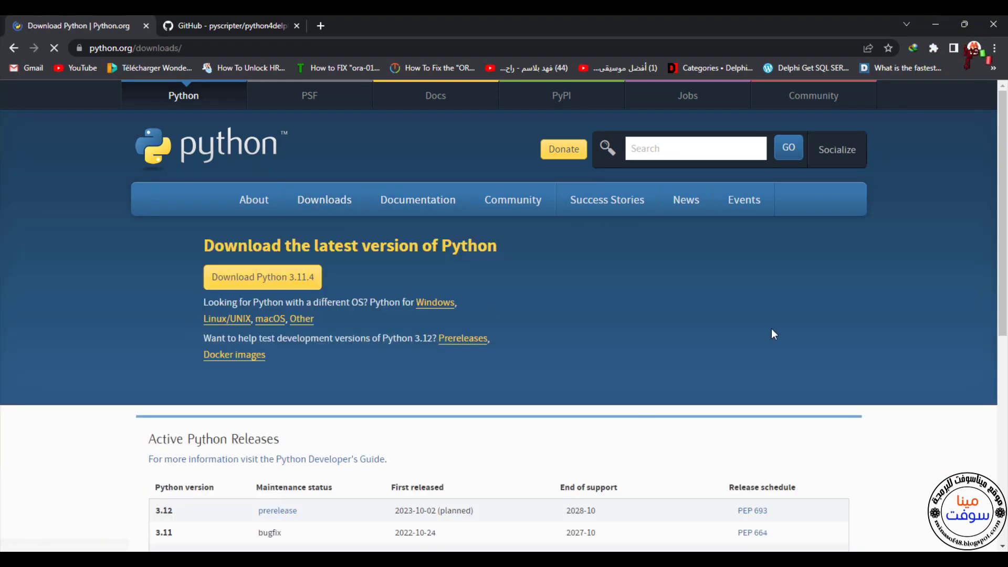
scroll(520, 269, down, 1)
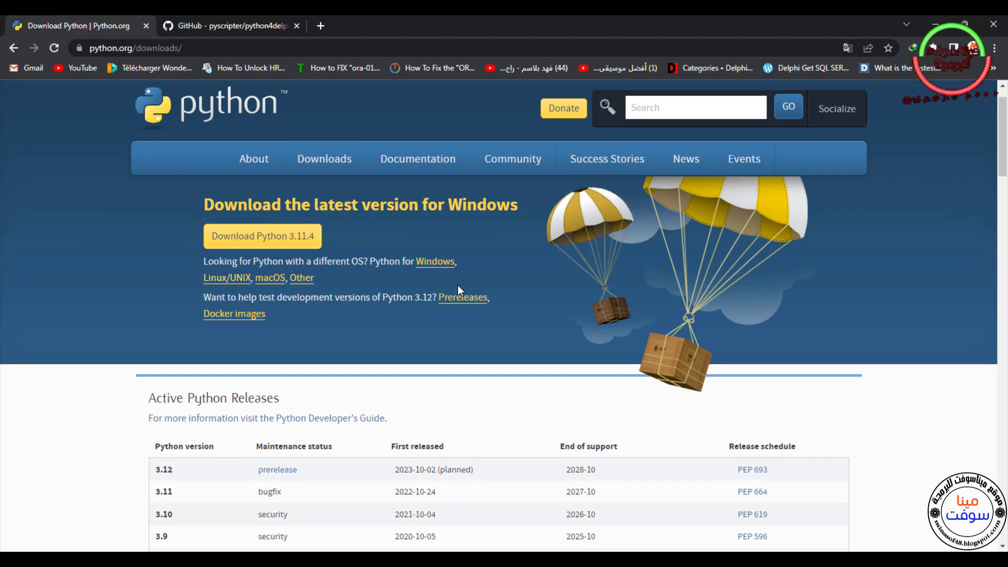
click(437, 262)
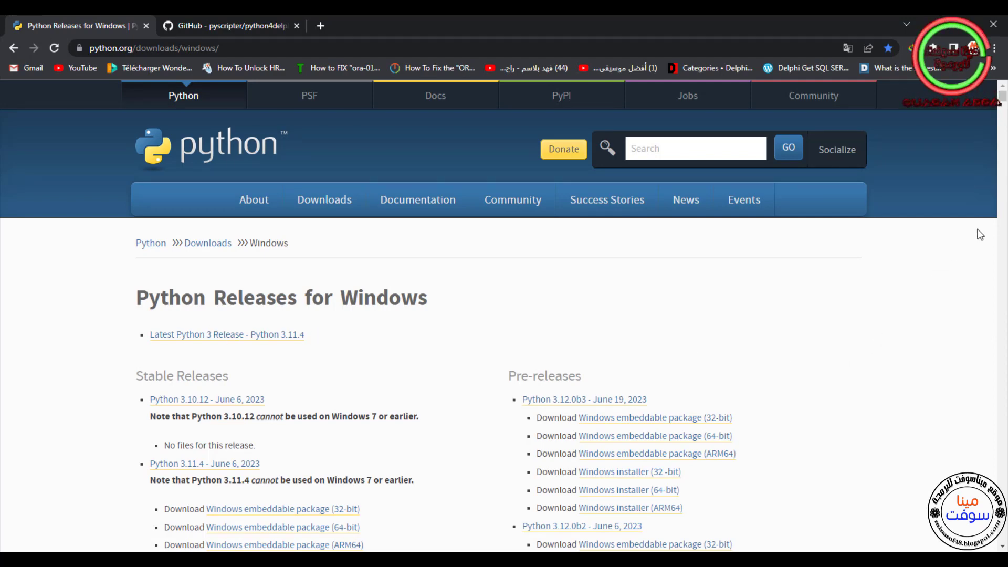
scroll(1002, 104, down, 3)
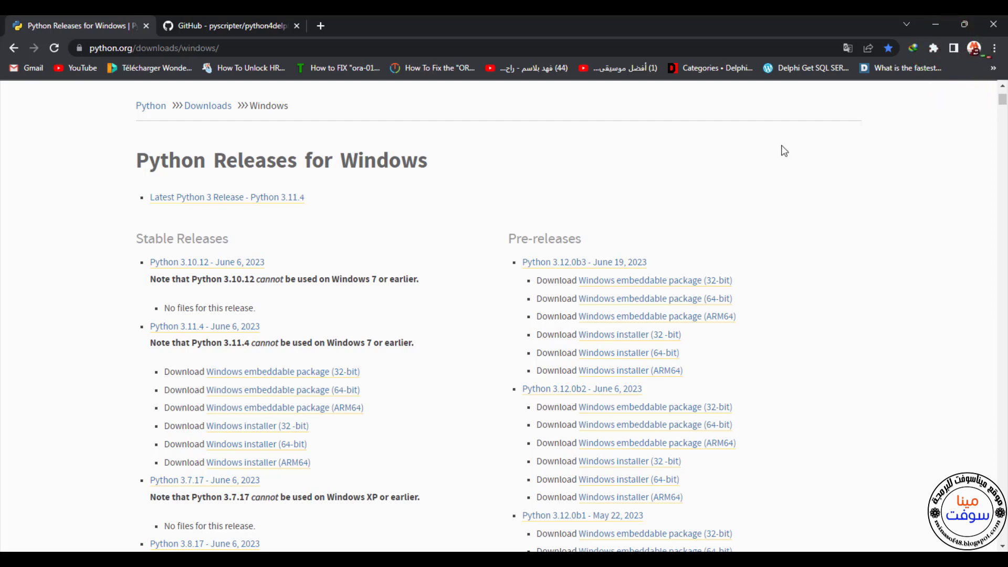
Try to download the 32-bit Windows installer of pre-release Python 3.12.0b3, and return to the desktop
click(626, 338)
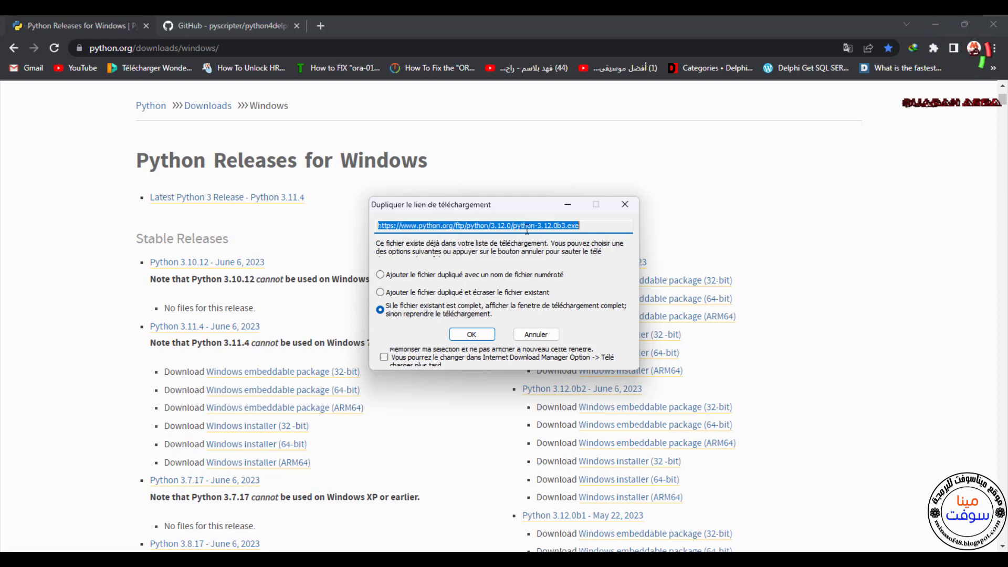
drag(583, 226, 521, 227)
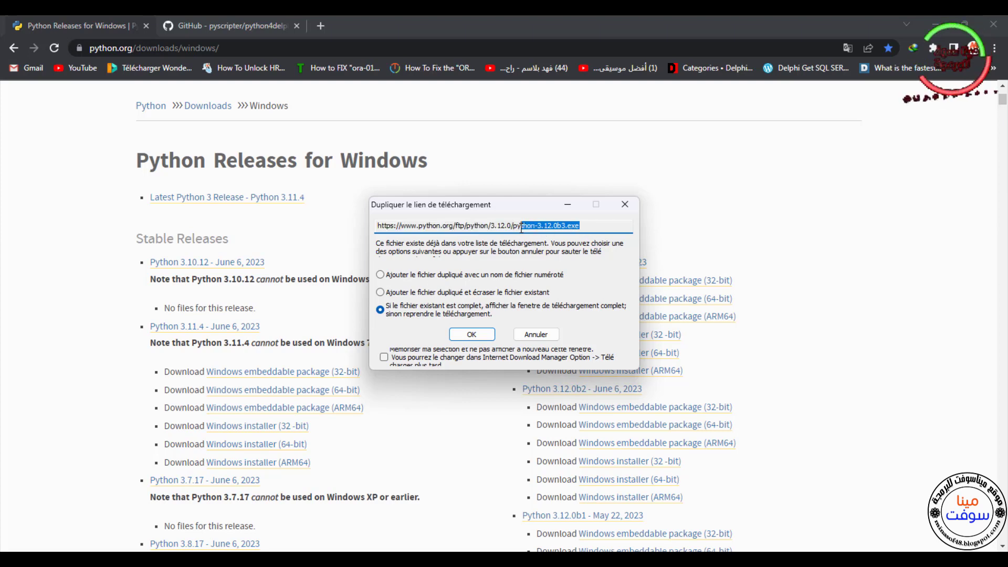
click(515, 227)
click(626, 204)
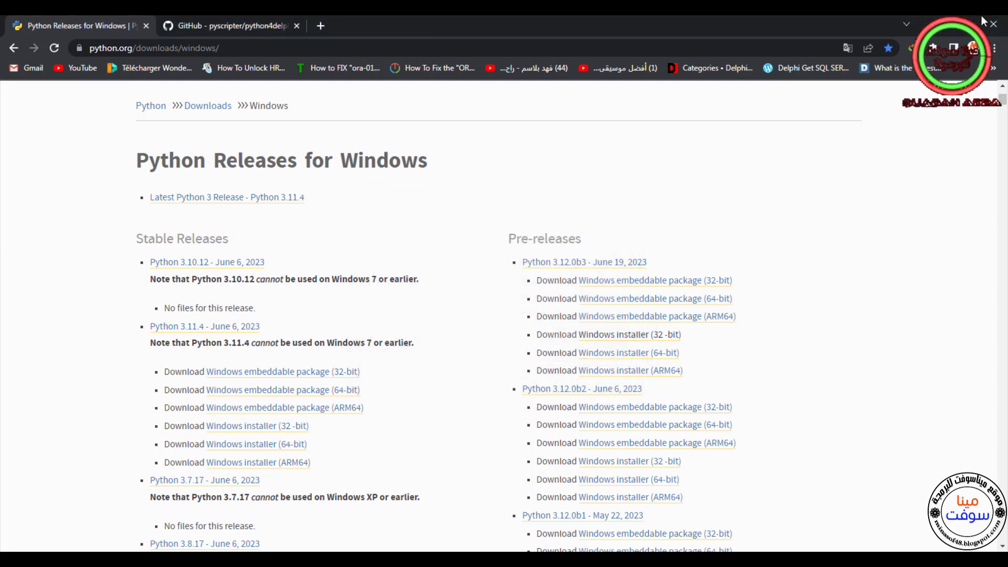
click(943, 33)
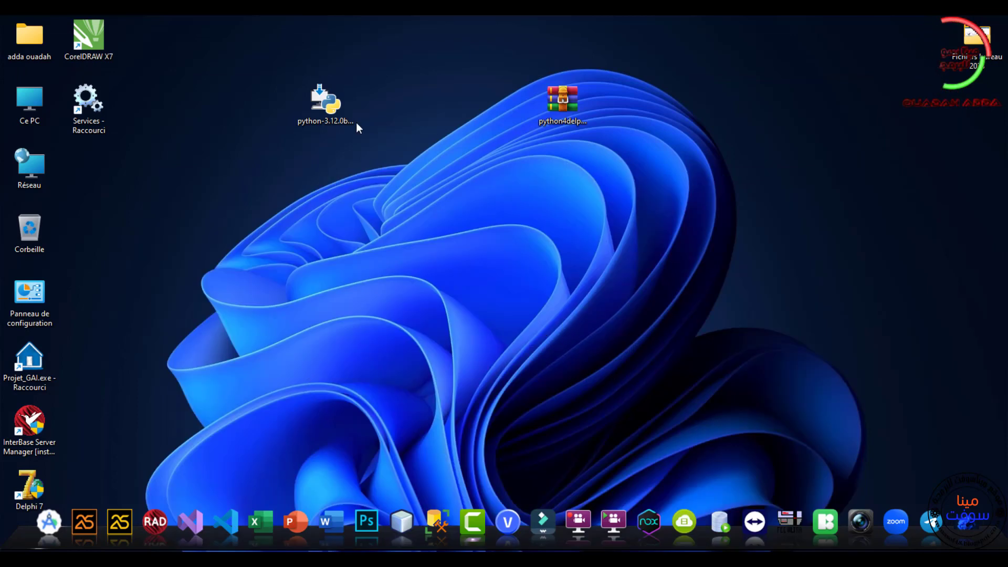
Run python-3.12.0b3.exe, review the Modify setup's optional features and advanced options, and cancel the setup
click(334, 123)
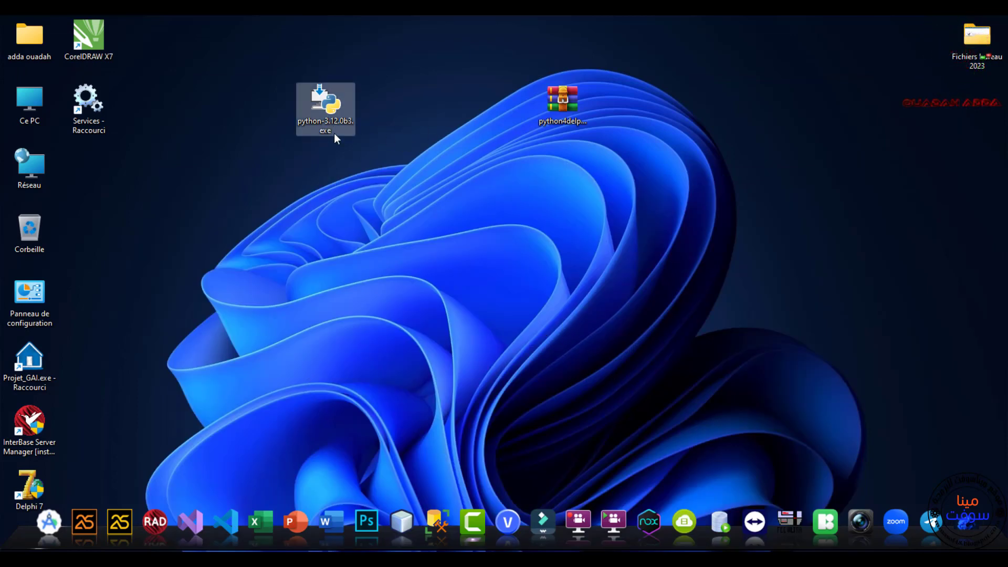
double_click(343, 100)
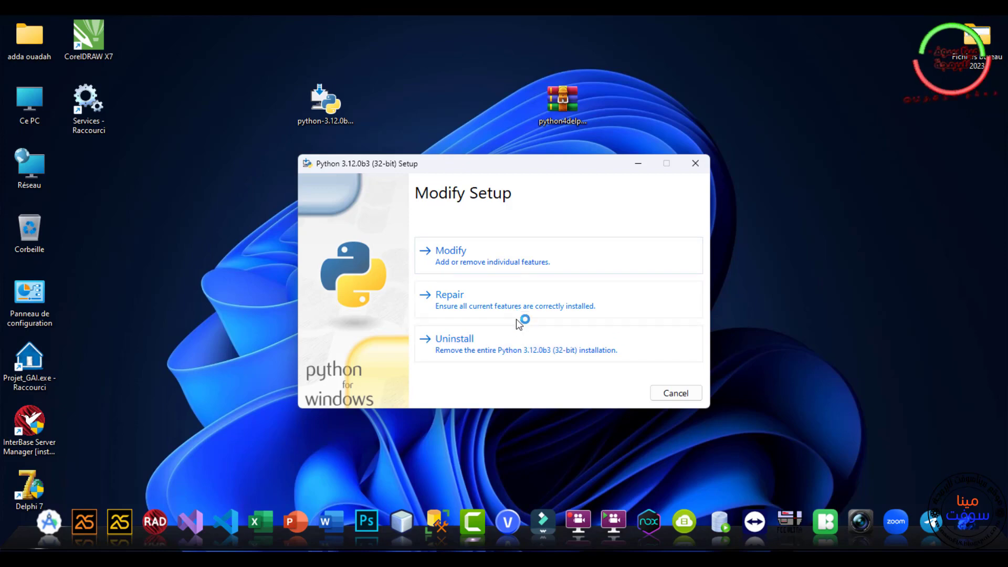
click(479, 262)
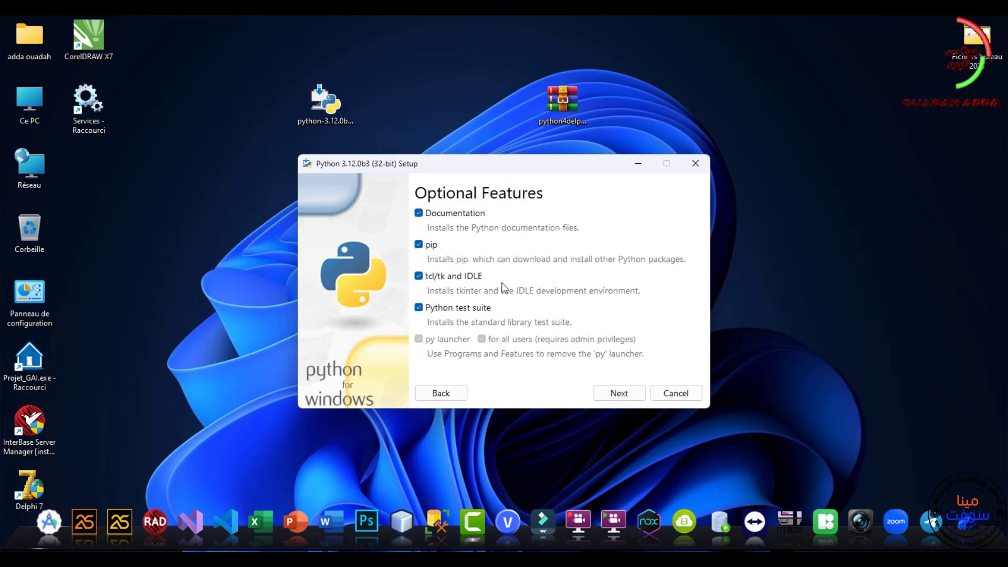
click(620, 394)
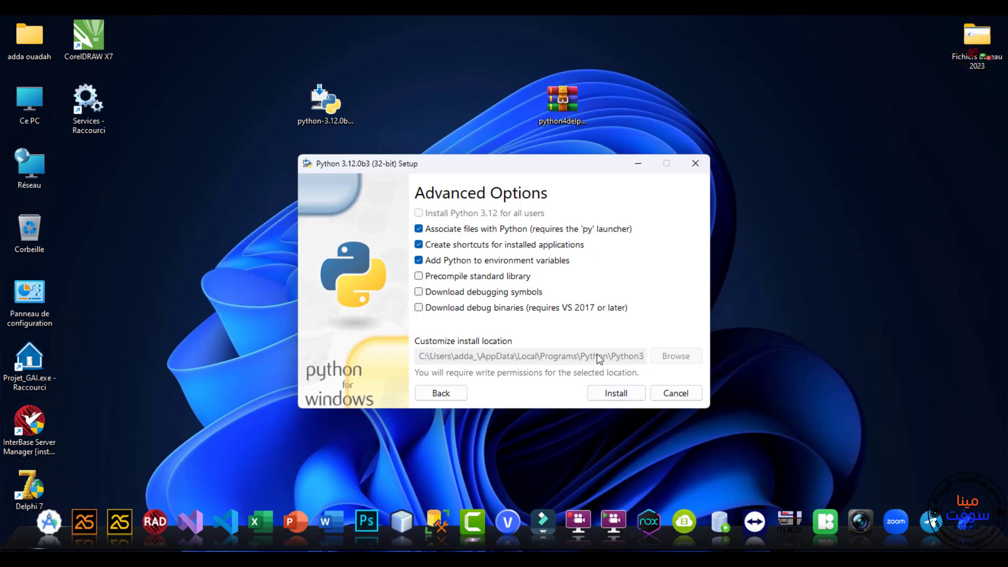
click(673, 395)
click(494, 336)
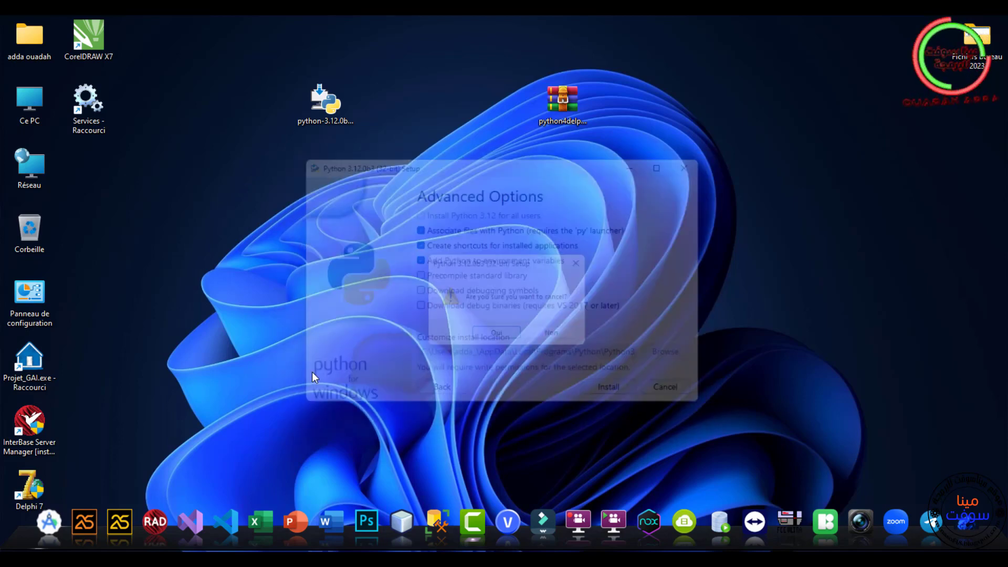
Open a Command Prompt window
click(331, 113)
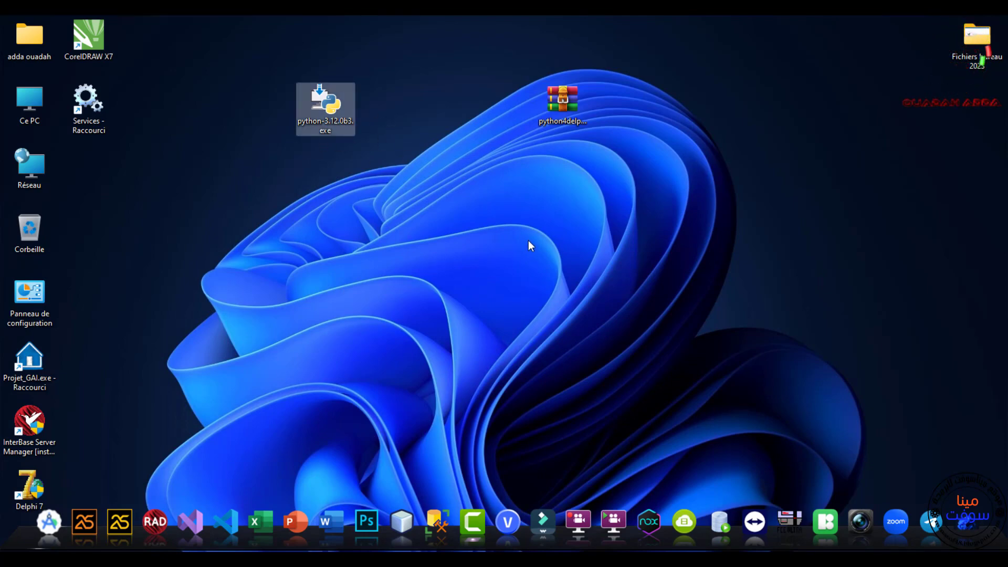
key(super)
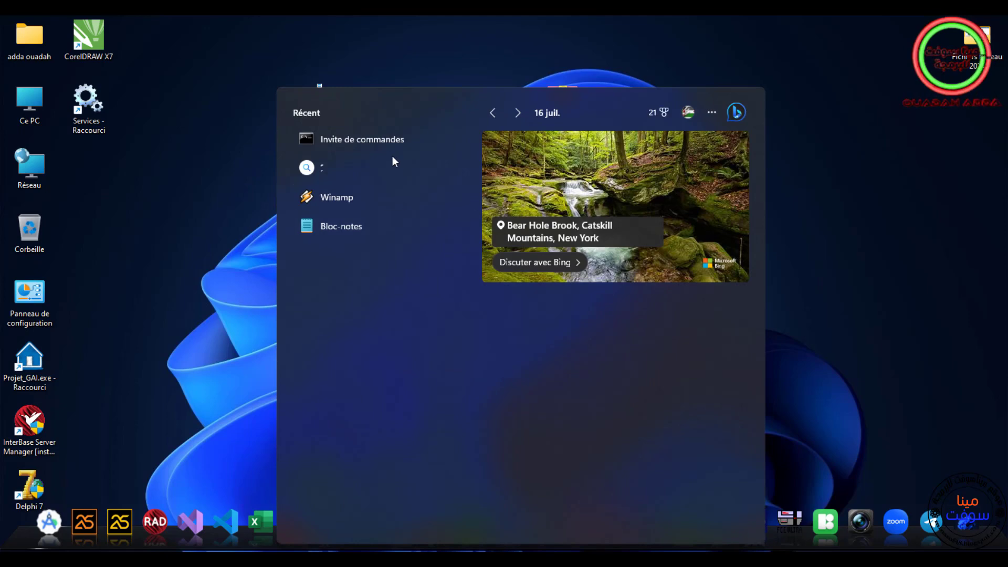
click(858, 248)
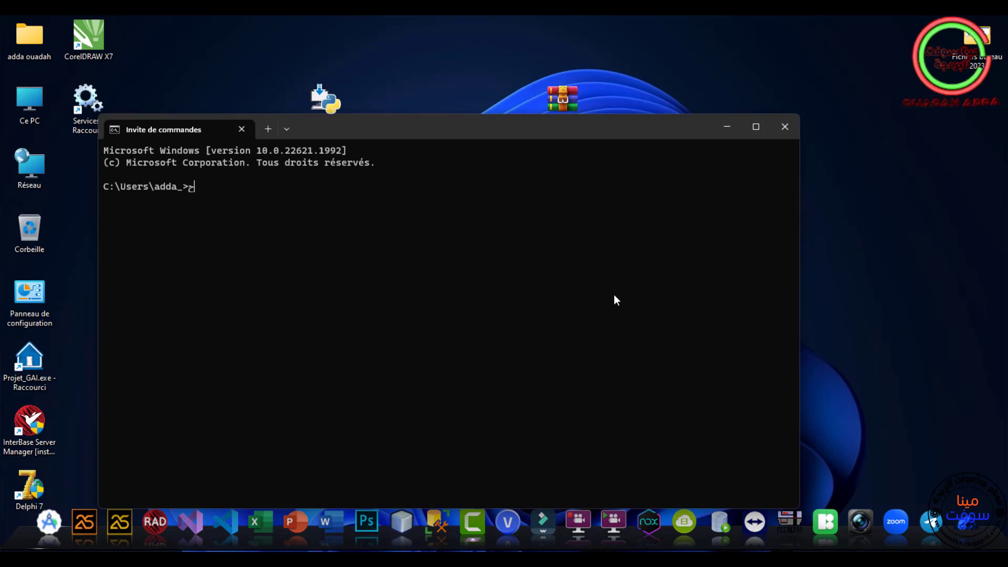
text(غفاخى)
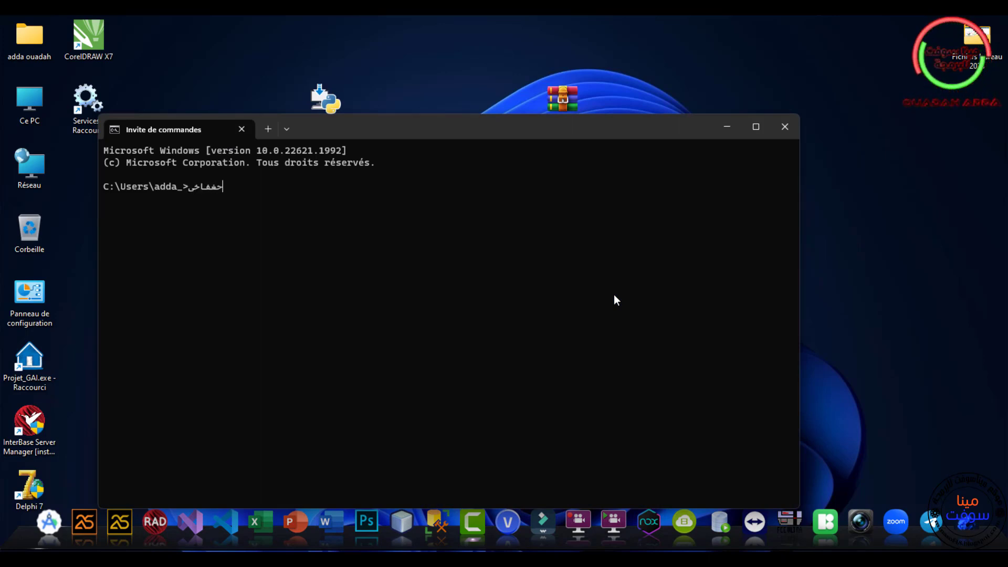
key(BackSpace)
key(BackSpace)
key(BackSpace)
key(BackSpace)
key(BackSpace)
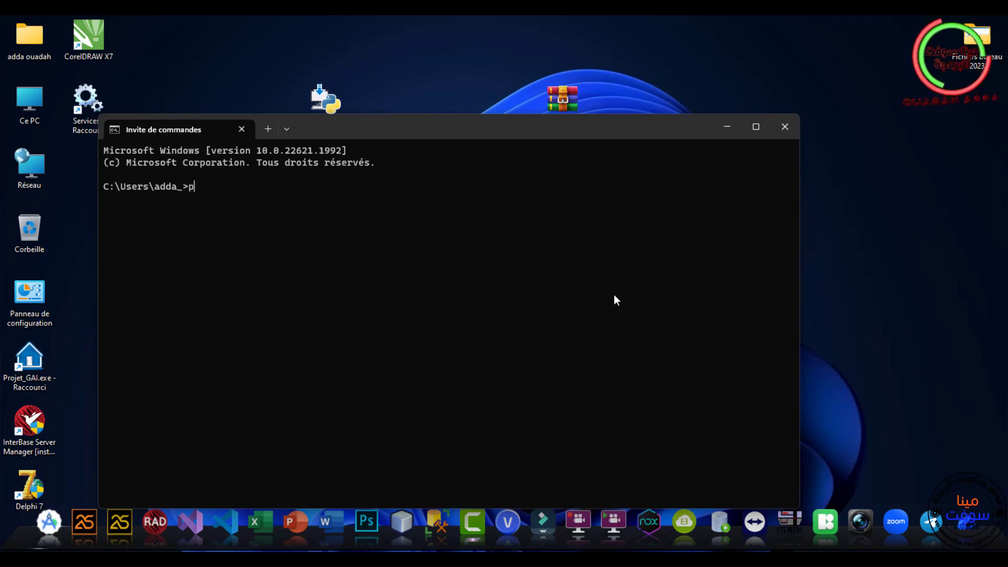
Run the python command to check the installed Python version, and close the Command Prompt
text(python)
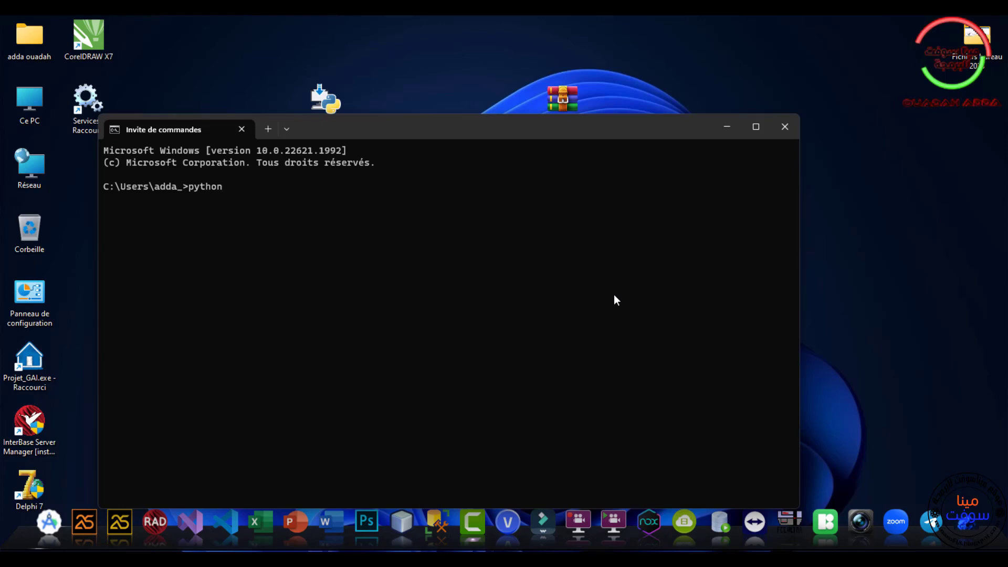
key(Return)
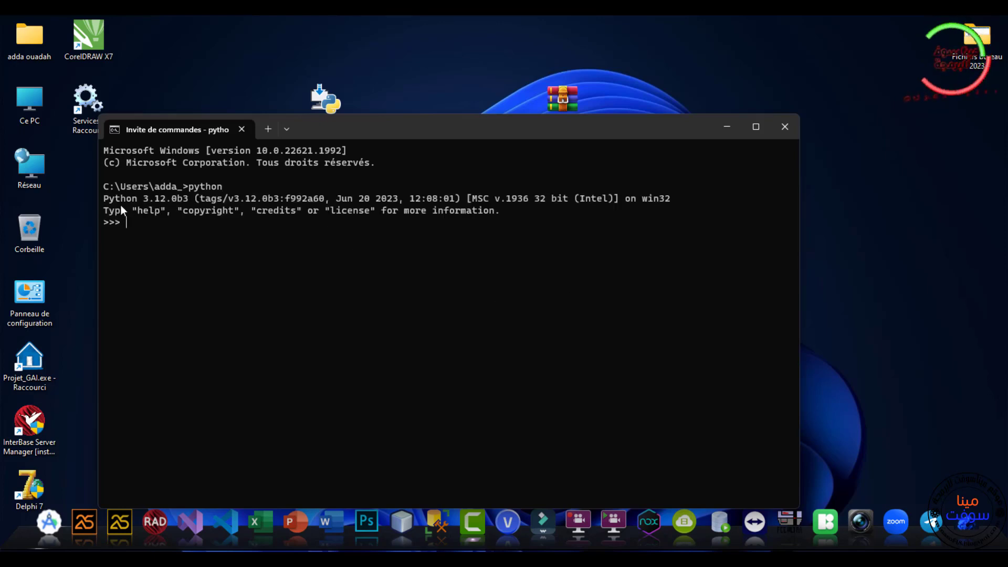
drag(104, 200, 514, 216)
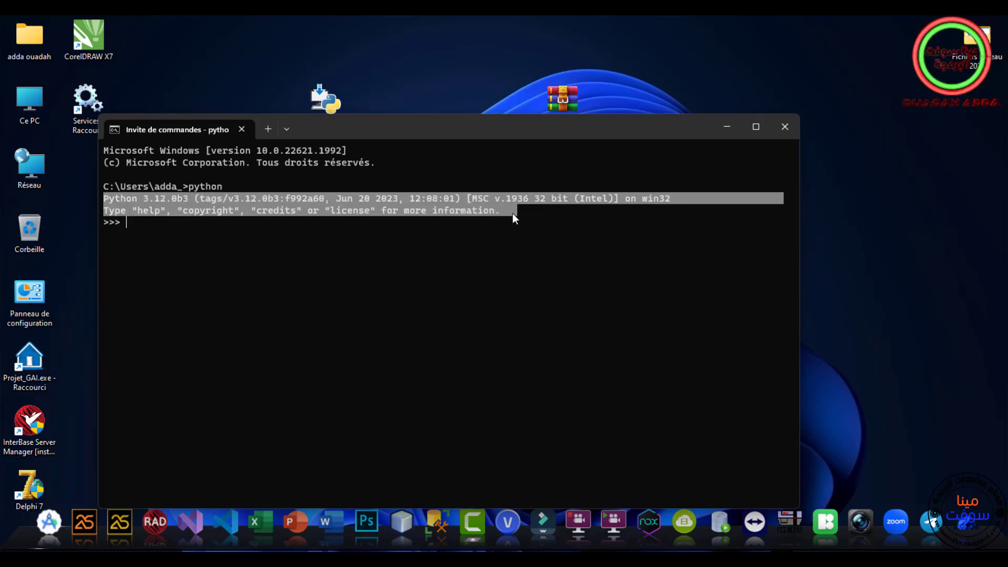
right_click(513, 216)
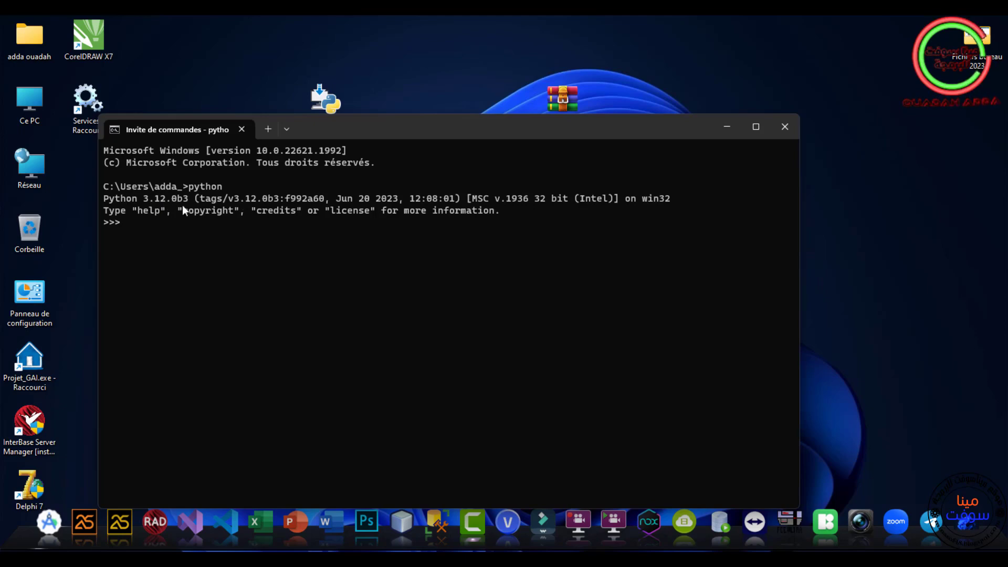
drag(514, 146, 619, 144)
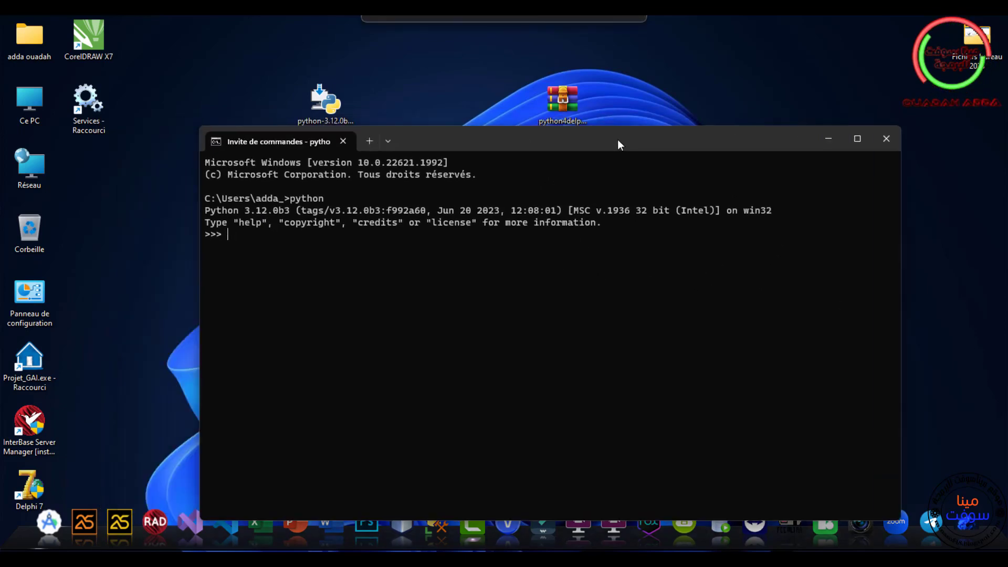
click(883, 137)
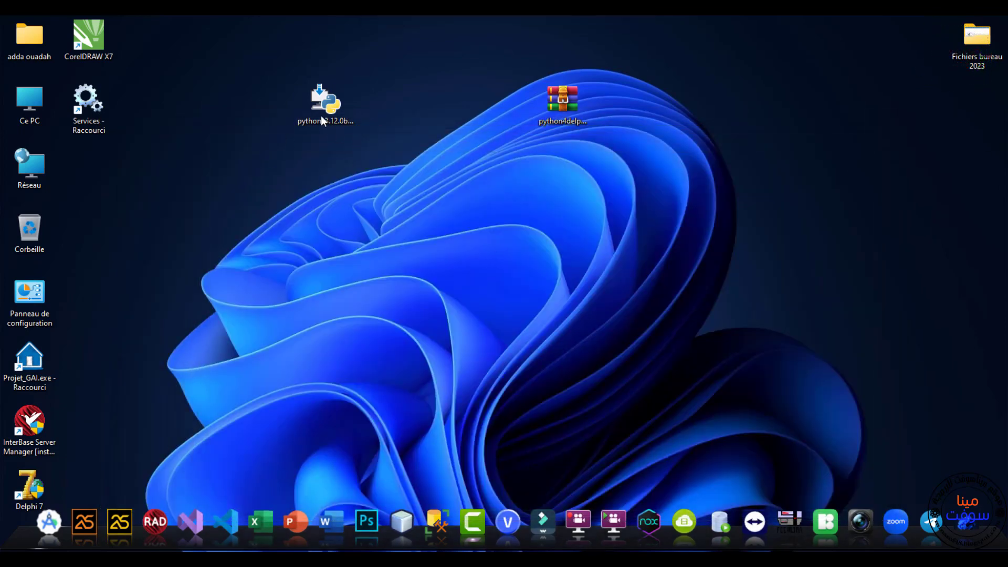
Select python4delphi-master.zip on the desktop, and switch to the browser's pyscripter/python4delphi GitHub page to examine its address
click(572, 122)
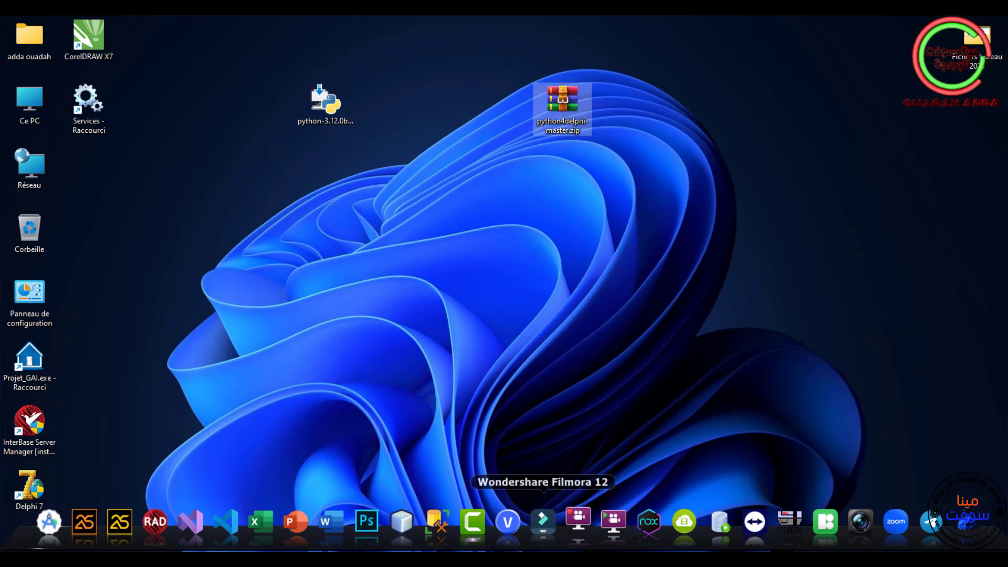
click(292, 376)
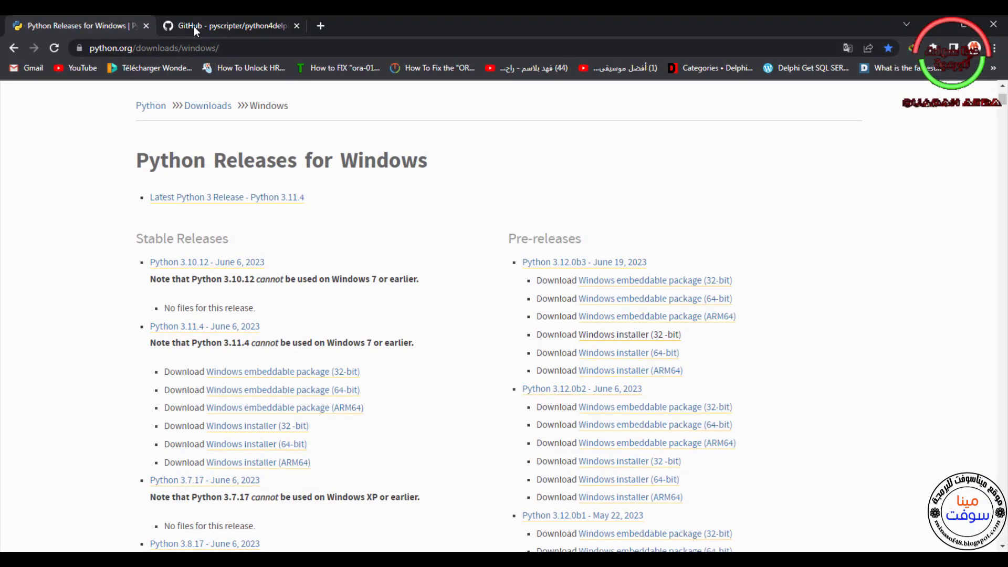
click(194, 26)
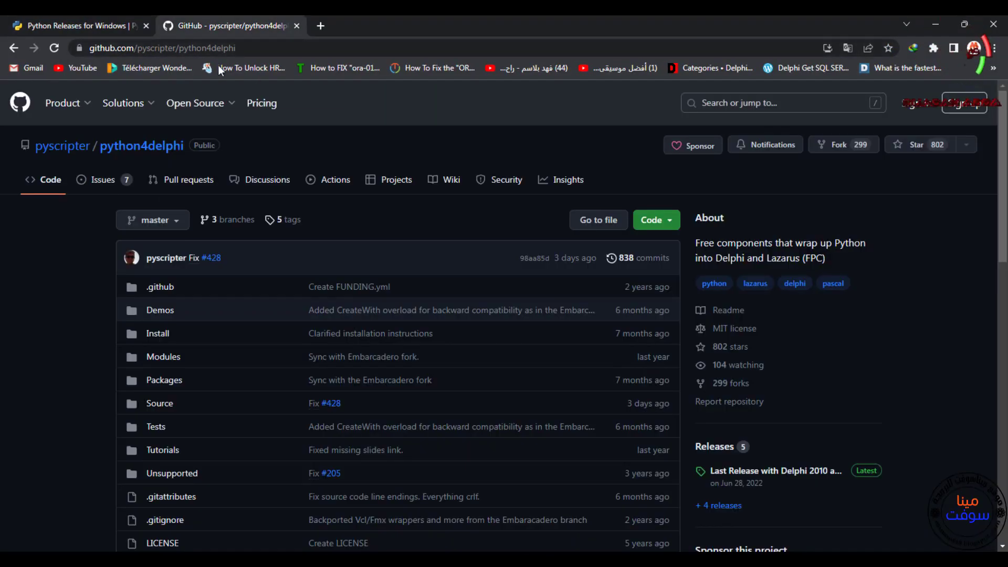
key(ctrl+l)
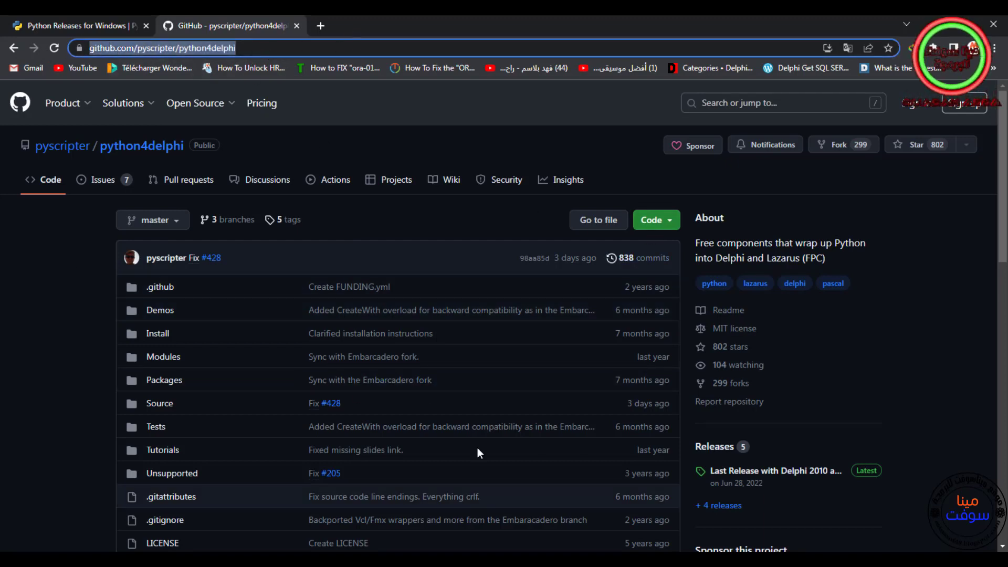
Try to download the python4delphi repository as a ZIP archive
drag(1004, 178, 1003, 195)
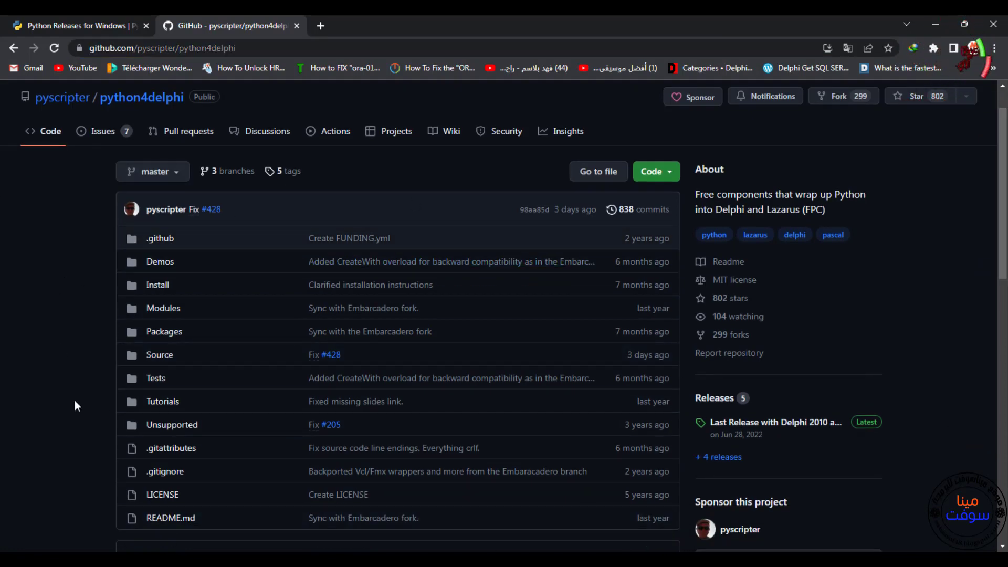
click(675, 180)
click(471, 374)
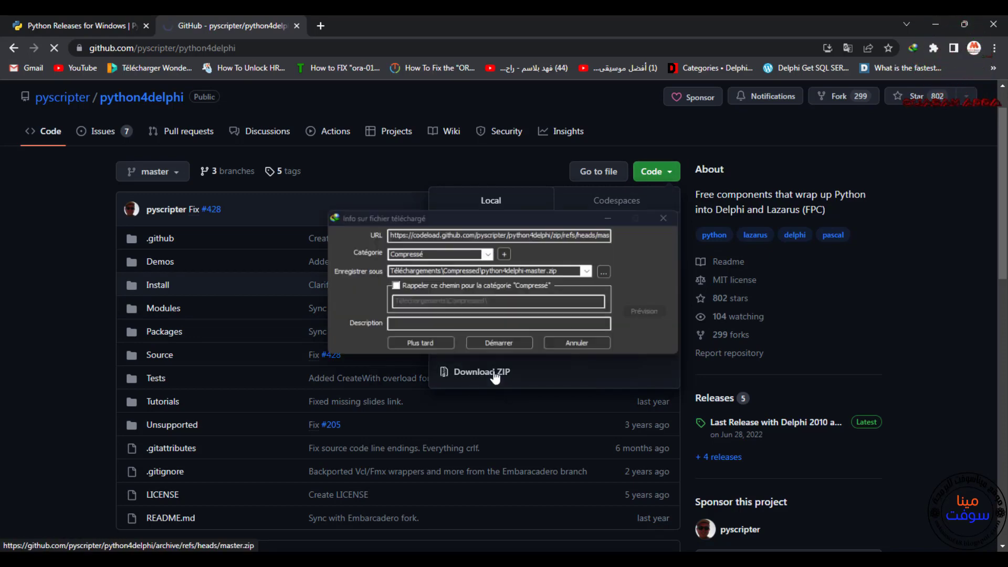
click(595, 346)
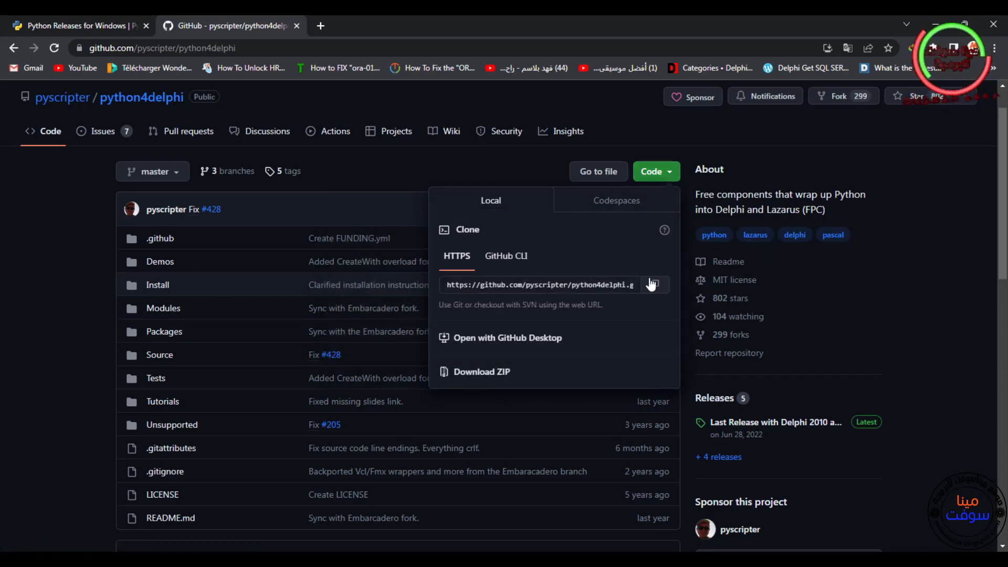
Open the python4delphi-master.zip archive on the desktop, check its python4delphi-master folder, and close the archive
click(942, 25)
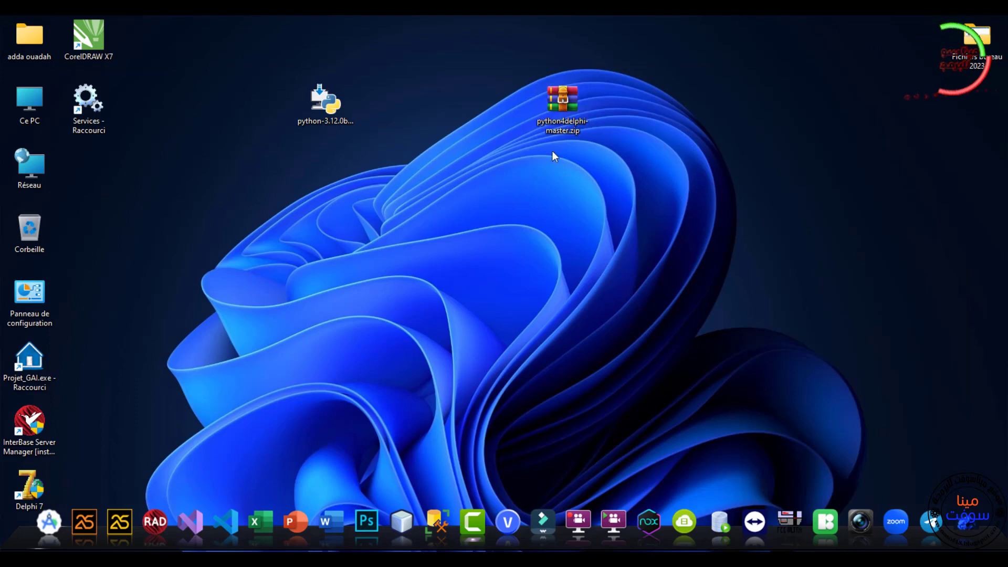
double_click(565, 122)
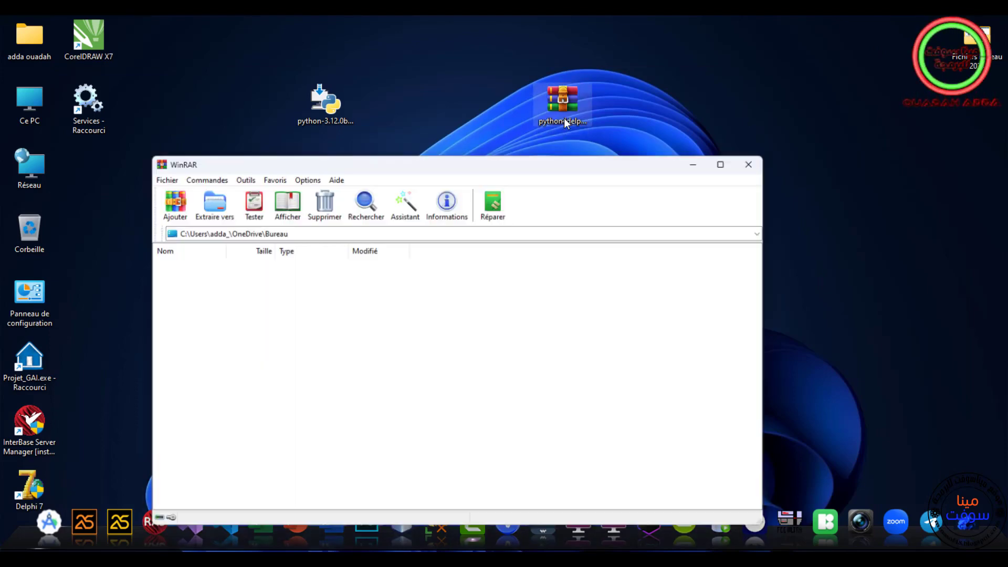
click(222, 274)
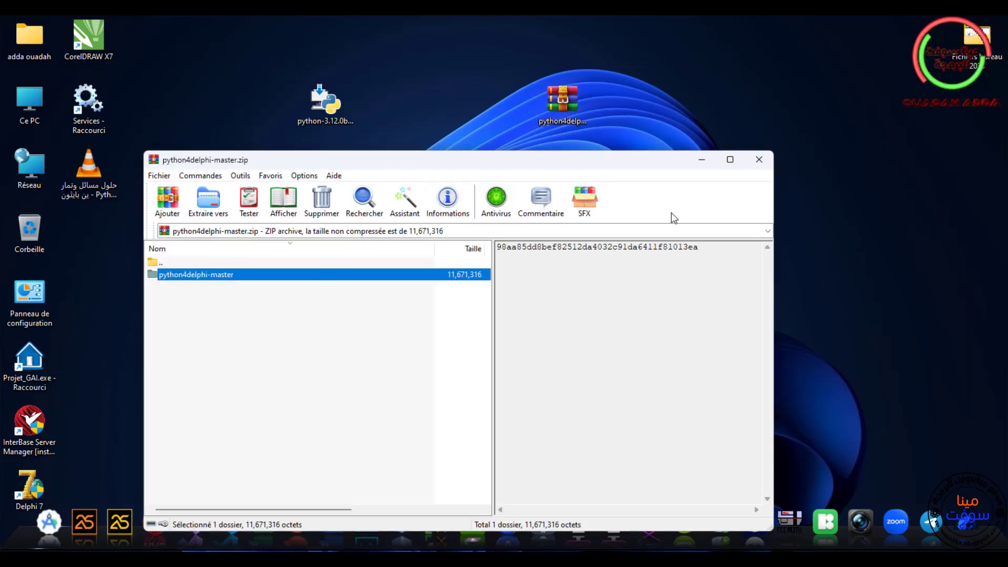
click(760, 159)
drag(87, 190, 263, 202)
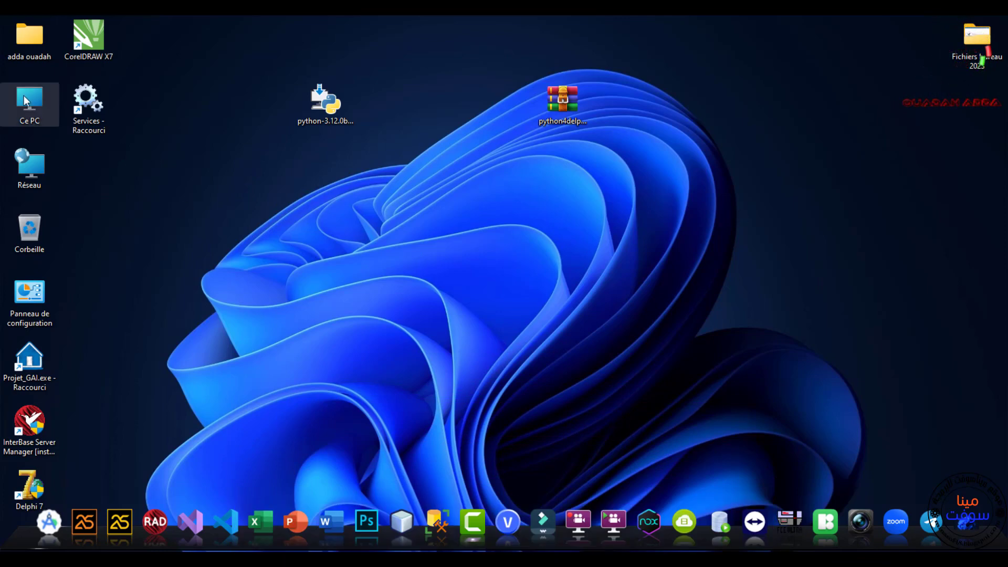
Browse to the python4delphi-master folder under C:\Program Files (x86)\Embarcadero\Studio\Composants
key(super+e)
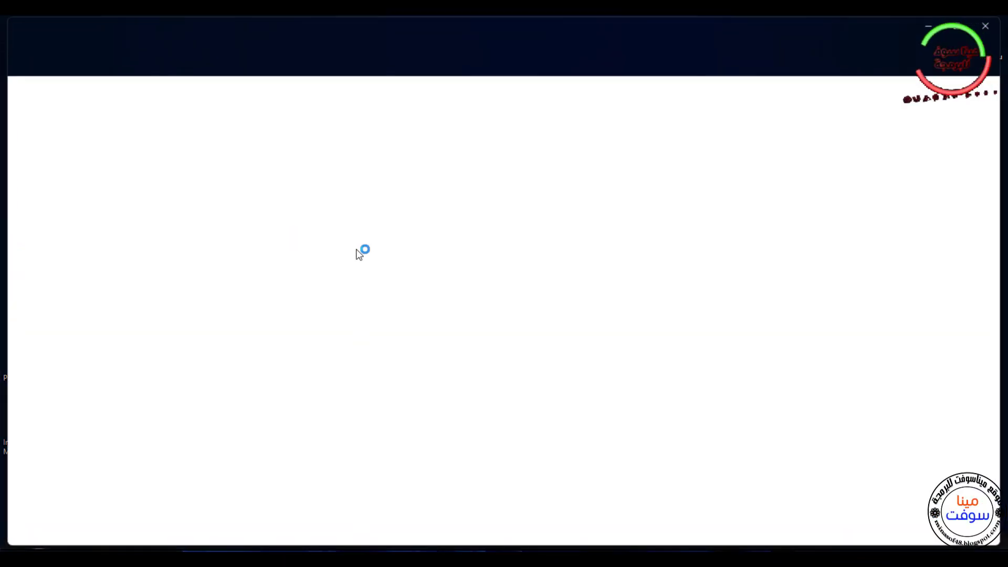
double_click(210, 150)
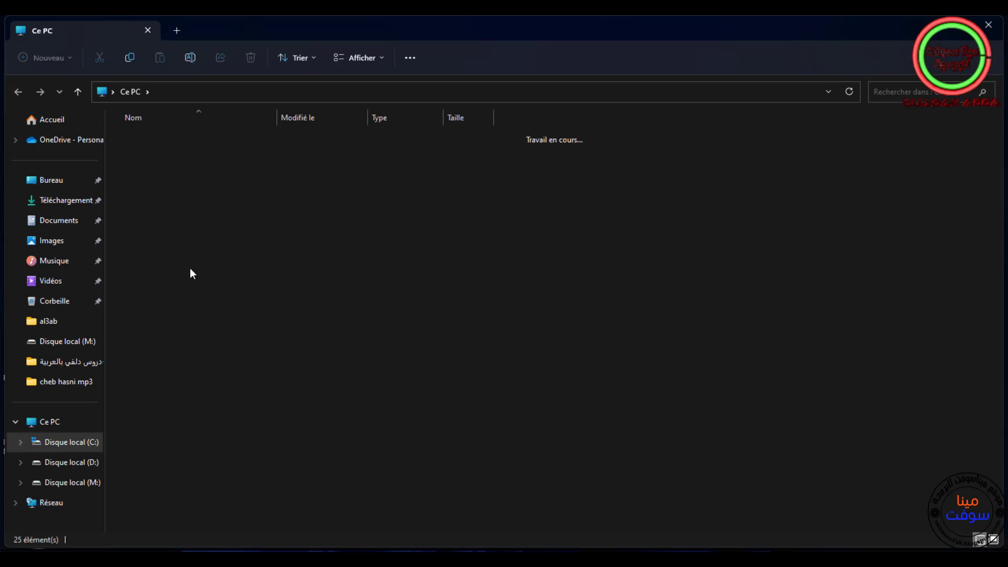
double_click(160, 453)
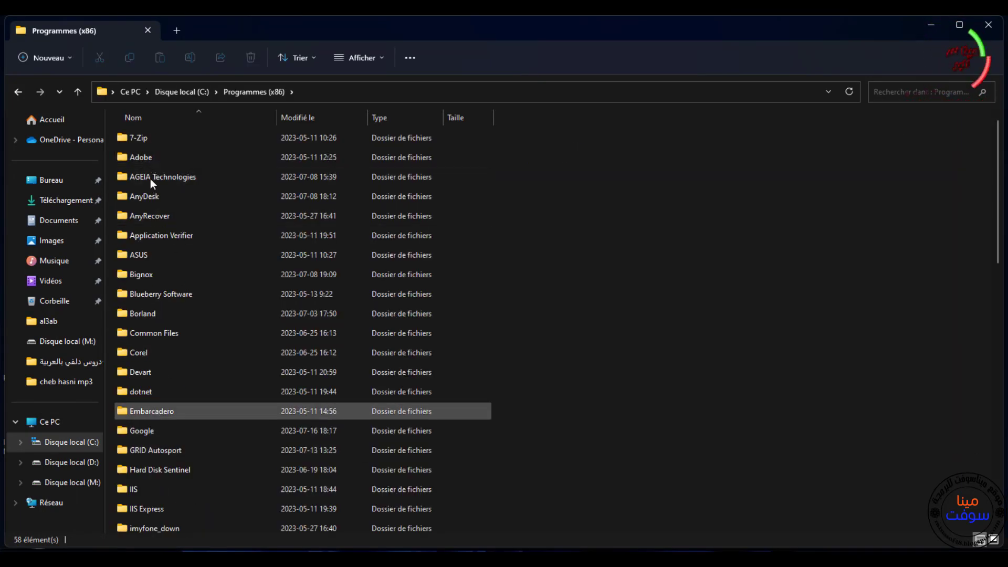
key(Return)
double_click(152, 137)
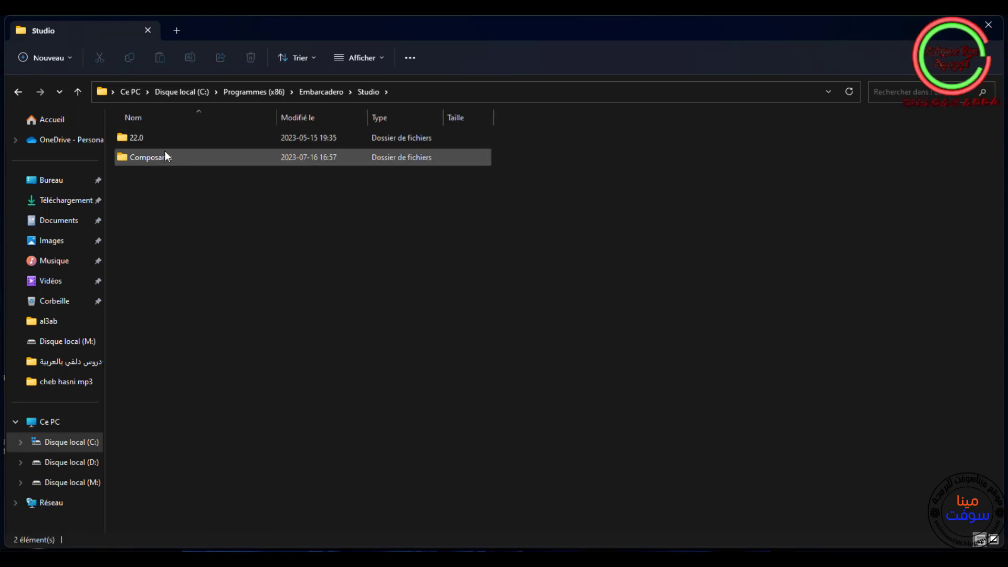
double_click(169, 161)
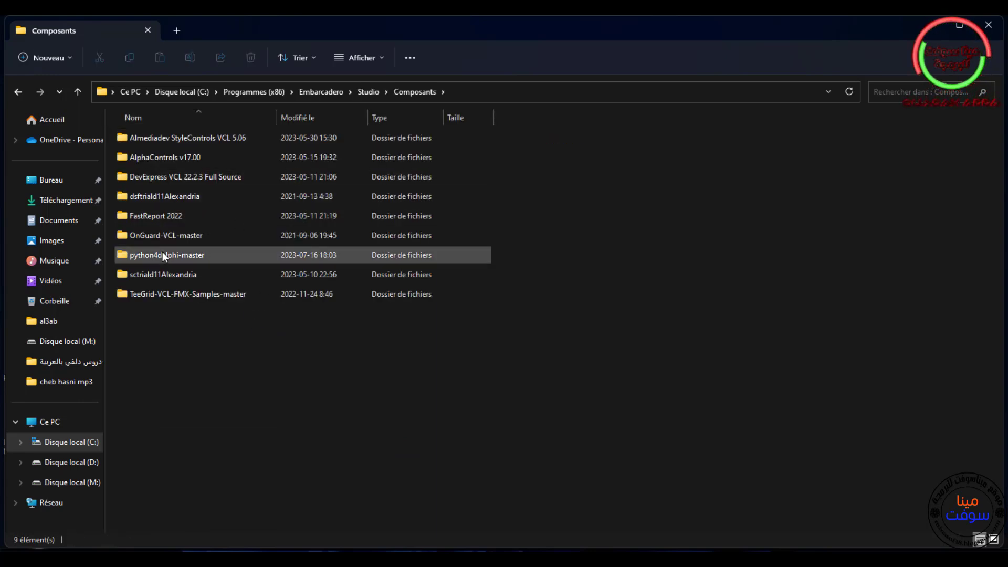
double_click(163, 254)
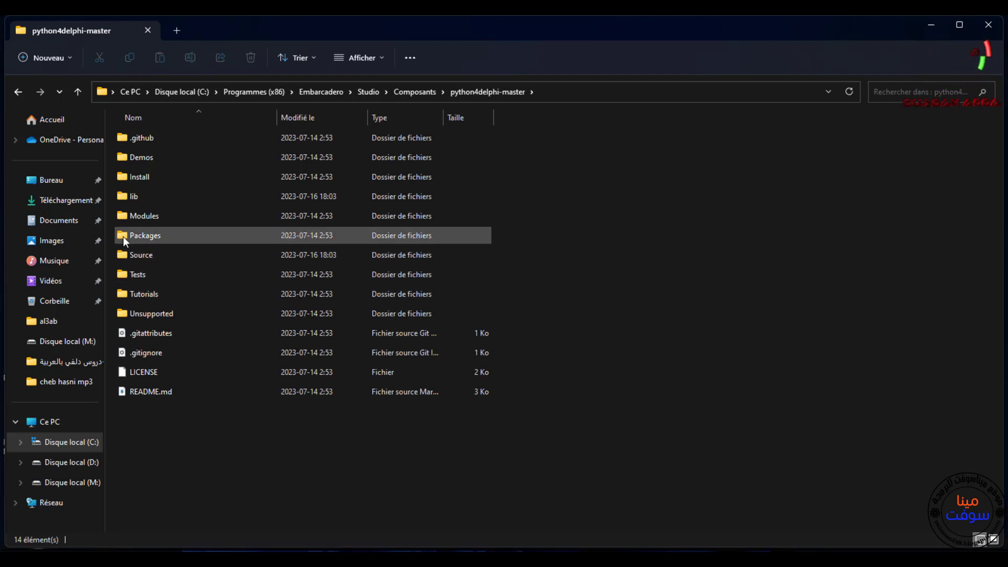
Examine the Source folder and the Resources subfolder of Packages within python4delphi-master, and return to Packages
click(147, 235)
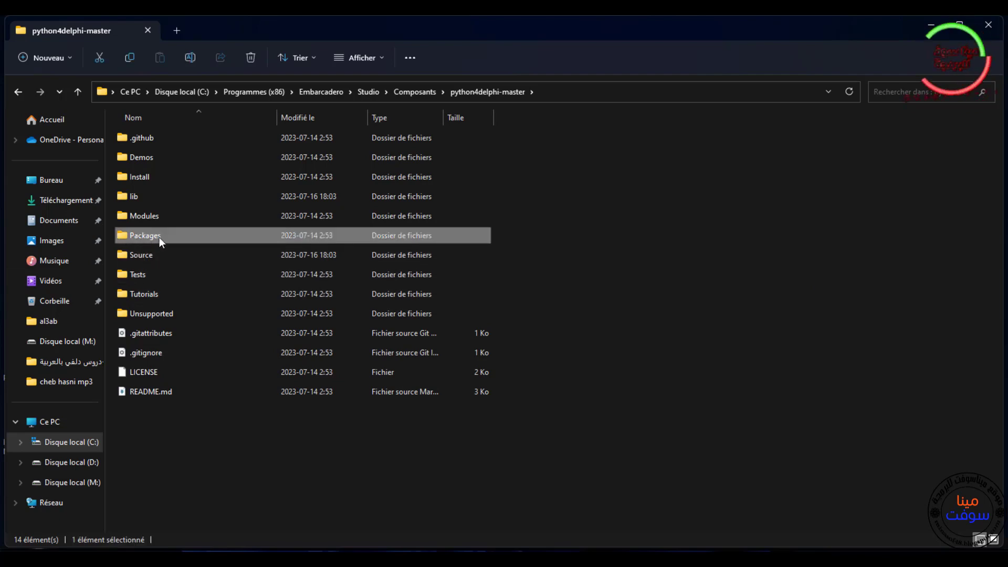
double_click(152, 246)
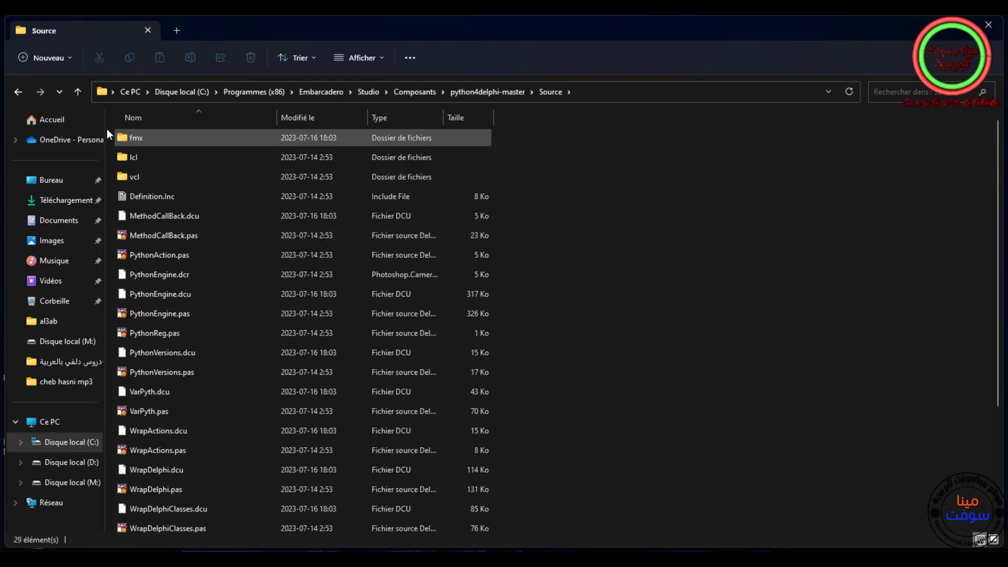
click(78, 94)
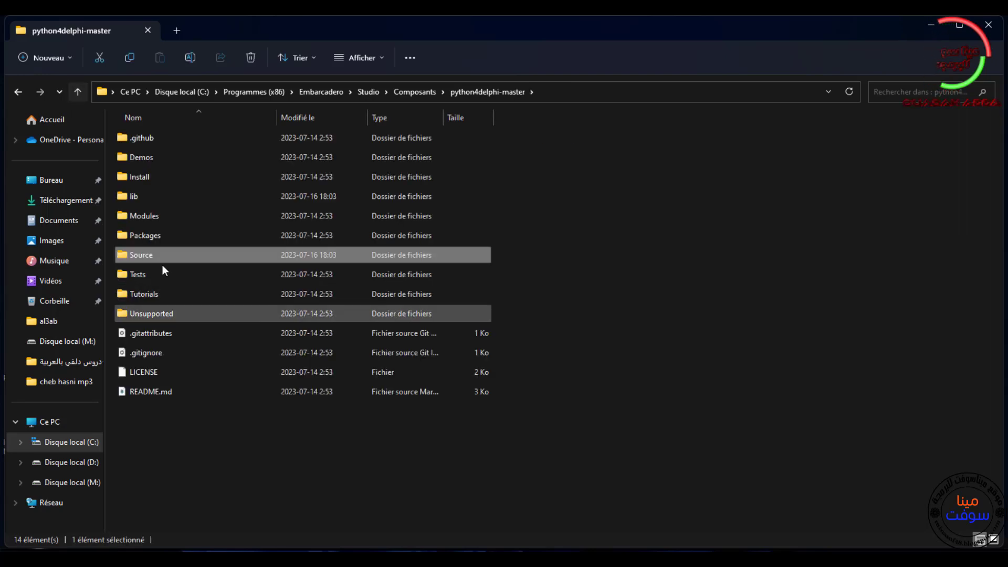
click(143, 235)
double_click(143, 236)
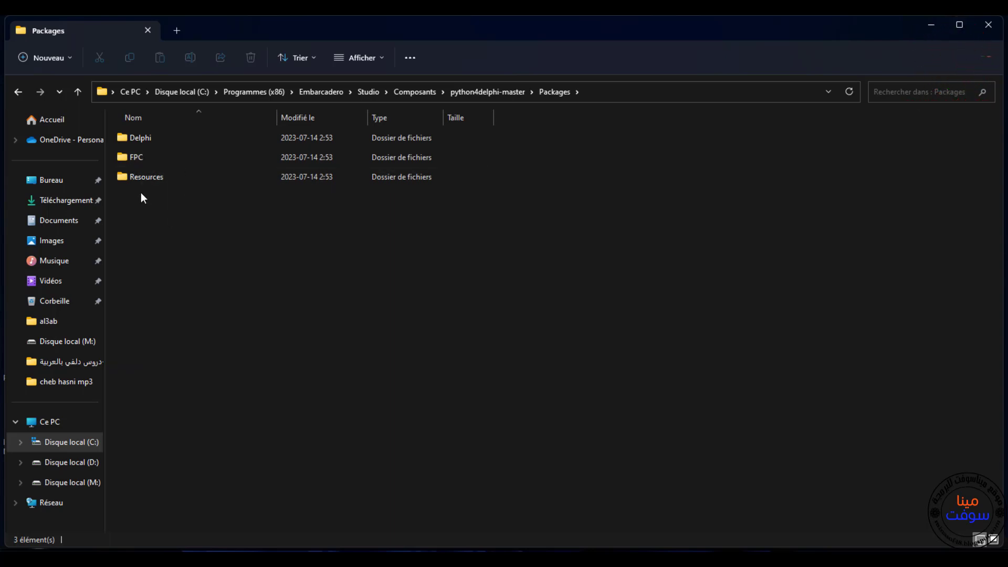
double_click(138, 176)
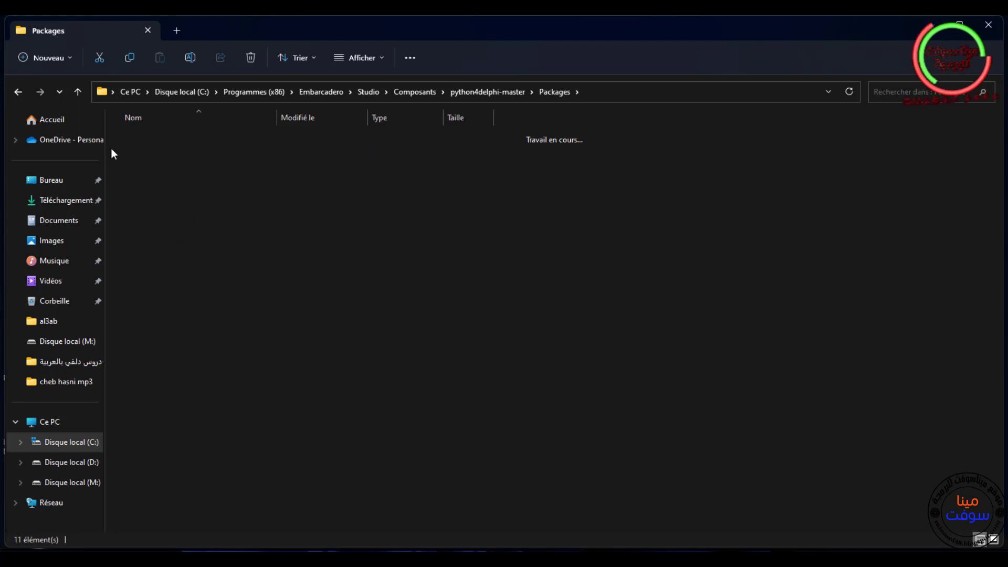
click(79, 92)
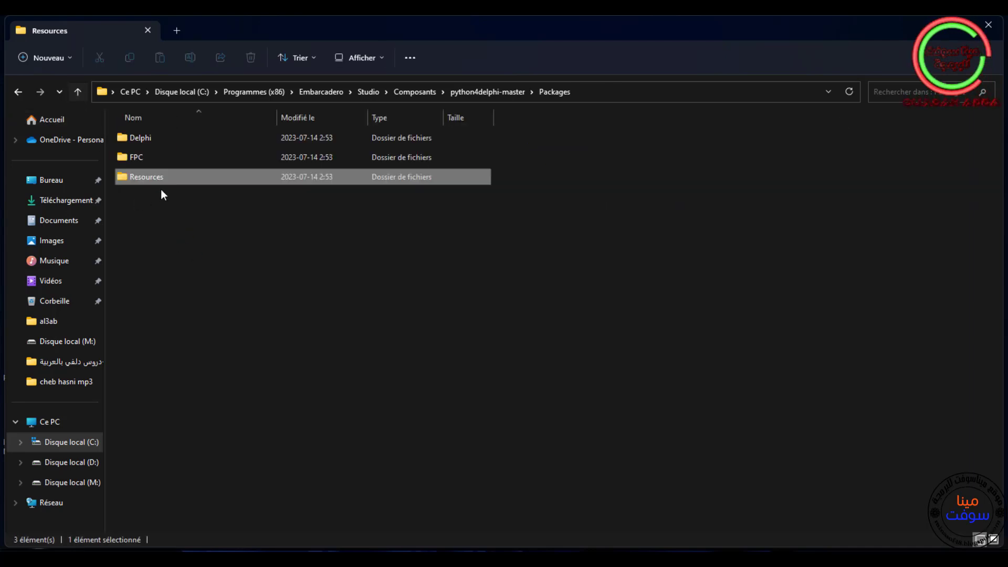
Open the Delphi 10.4+ folder under Packages\Delphi and examine its full path and package files
double_click(139, 141)
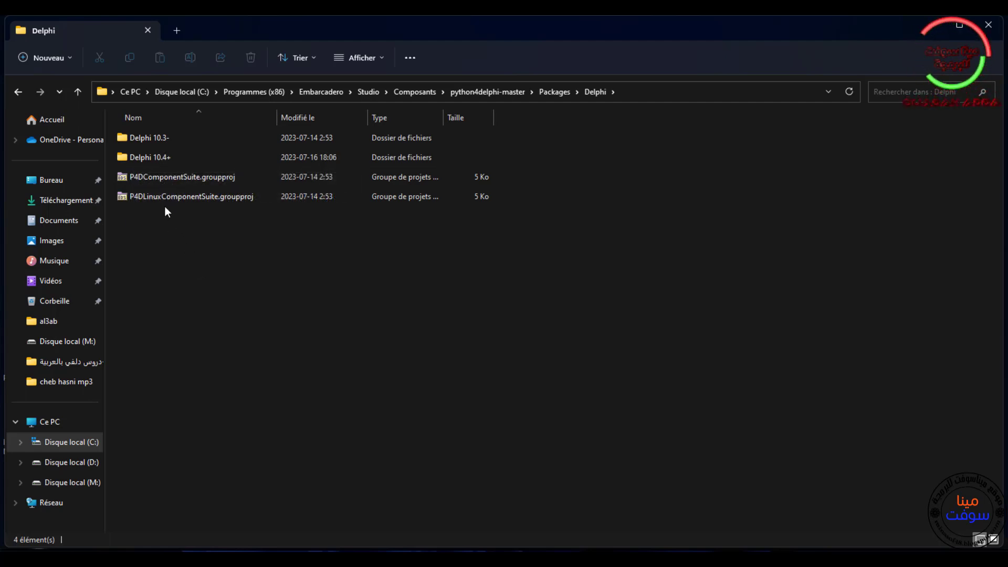
click(164, 164)
double_click(164, 161)
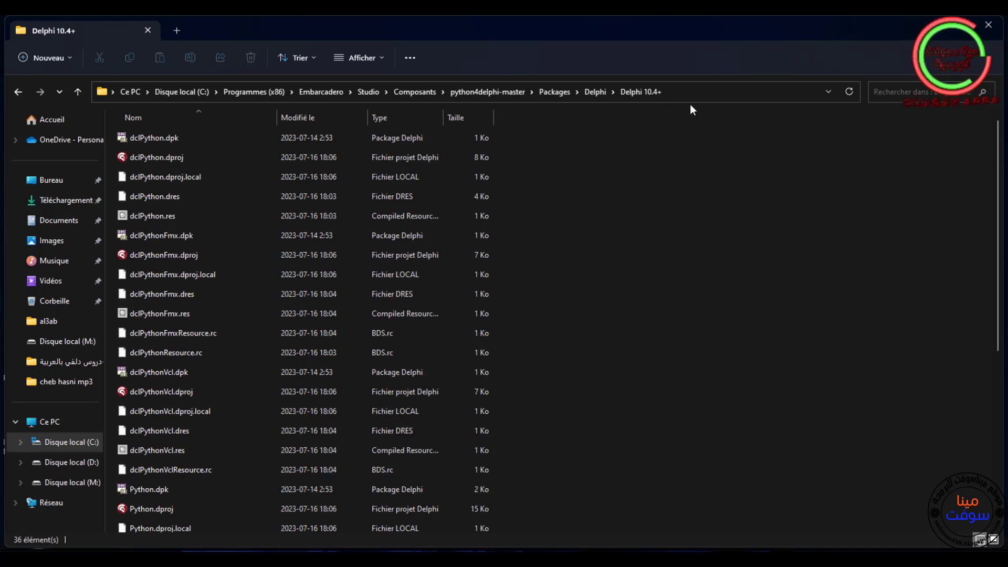
click(677, 97)
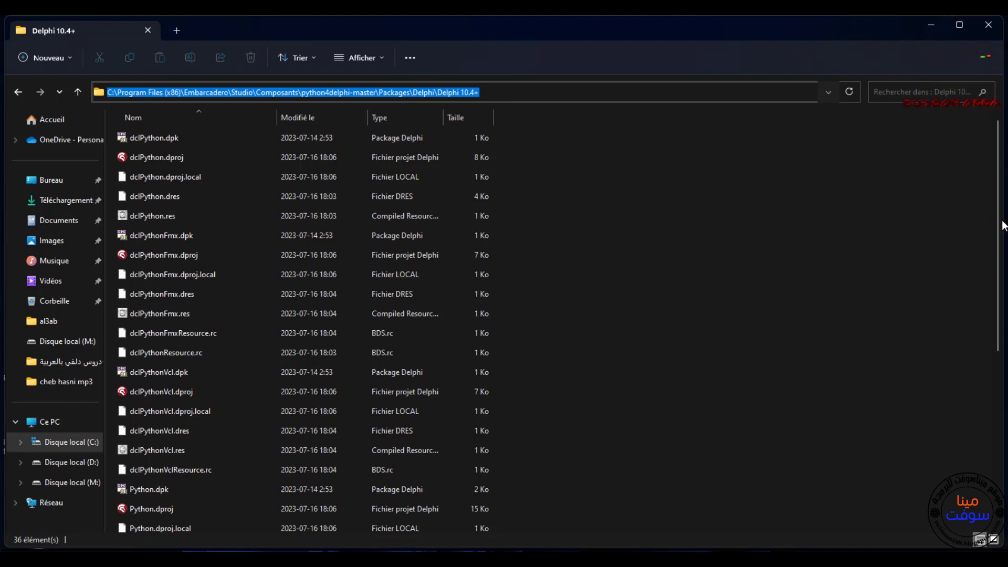
scroll(1002, 226, down, 5)
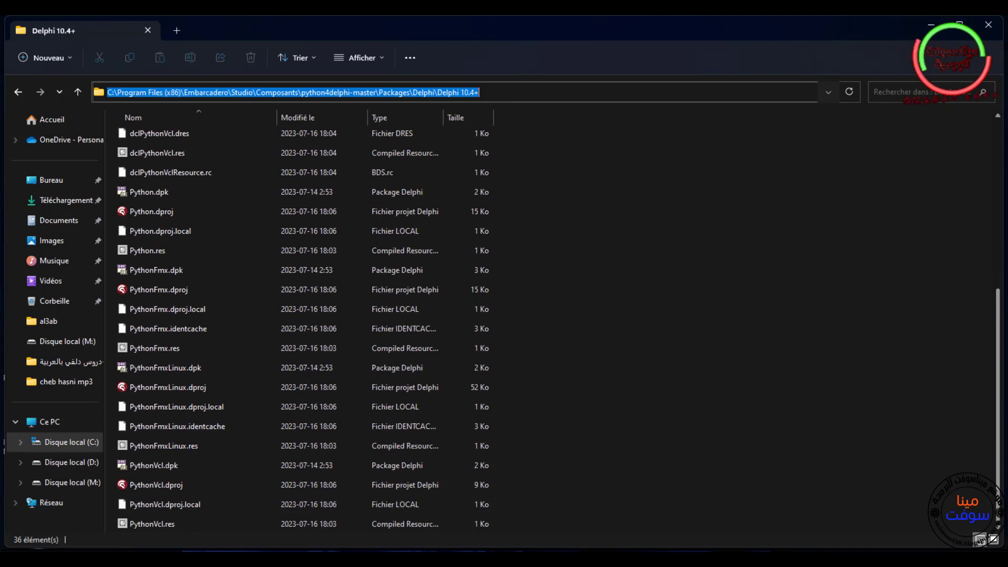
scroll(304, 331, up, 5)
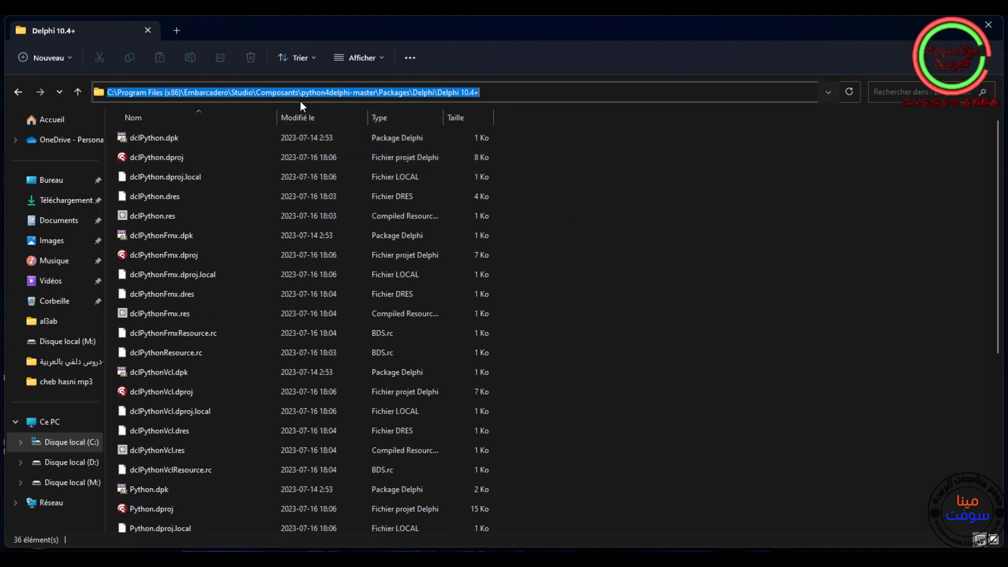
Go back up to python4delphi-master, open its Source folder and look through the unit files
click(78, 93)
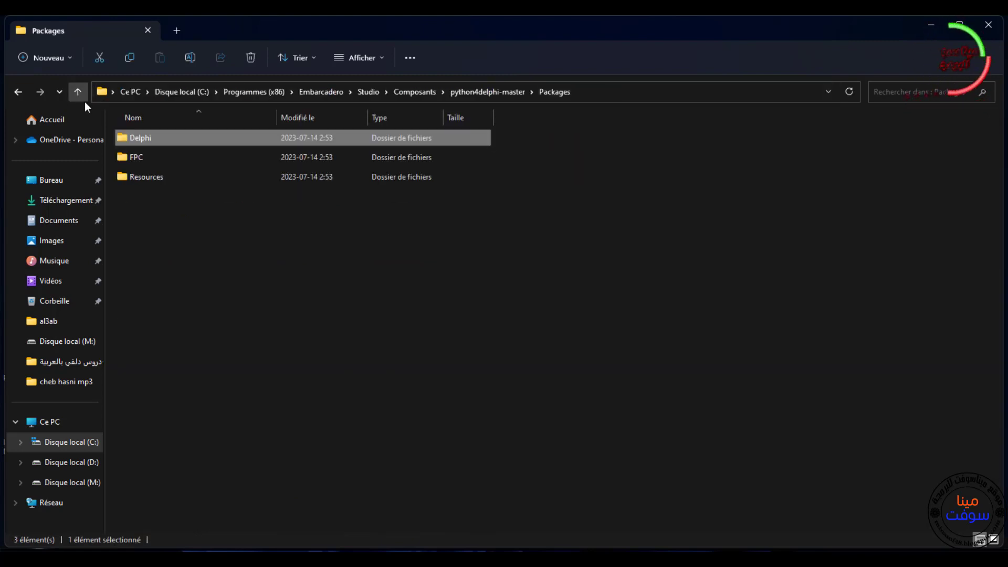
click(78, 92)
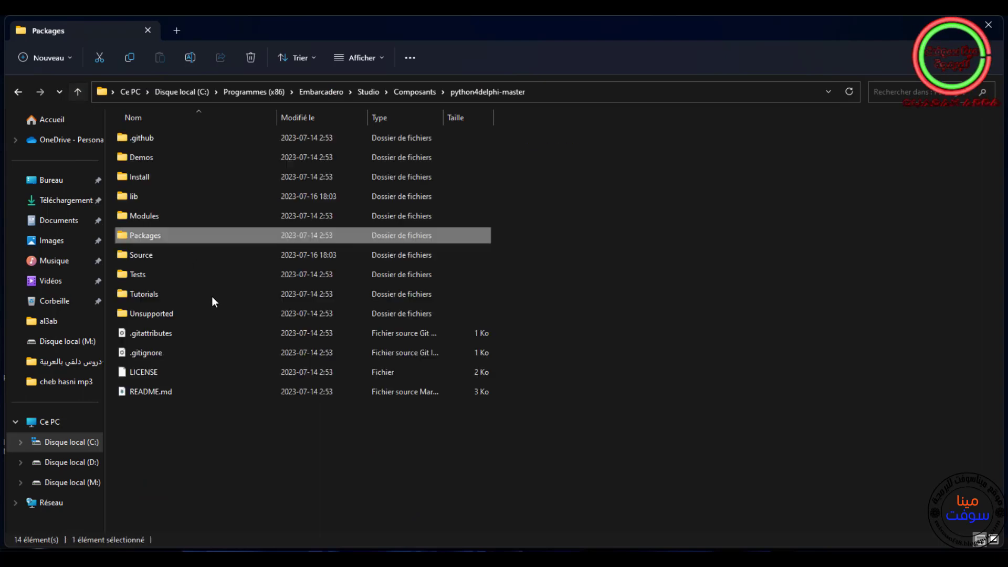
double_click(135, 253)
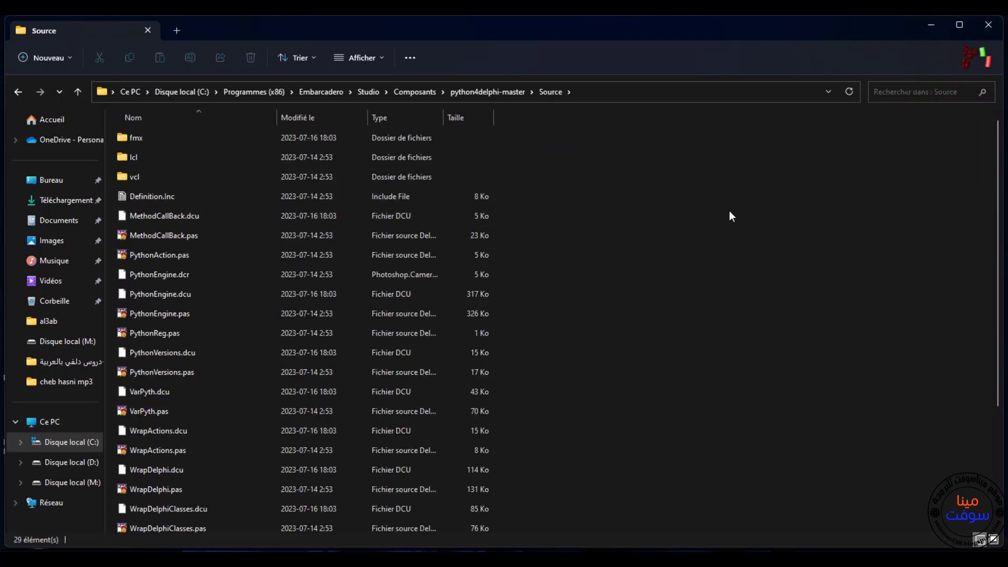
scroll(1000, 226, down, 3)
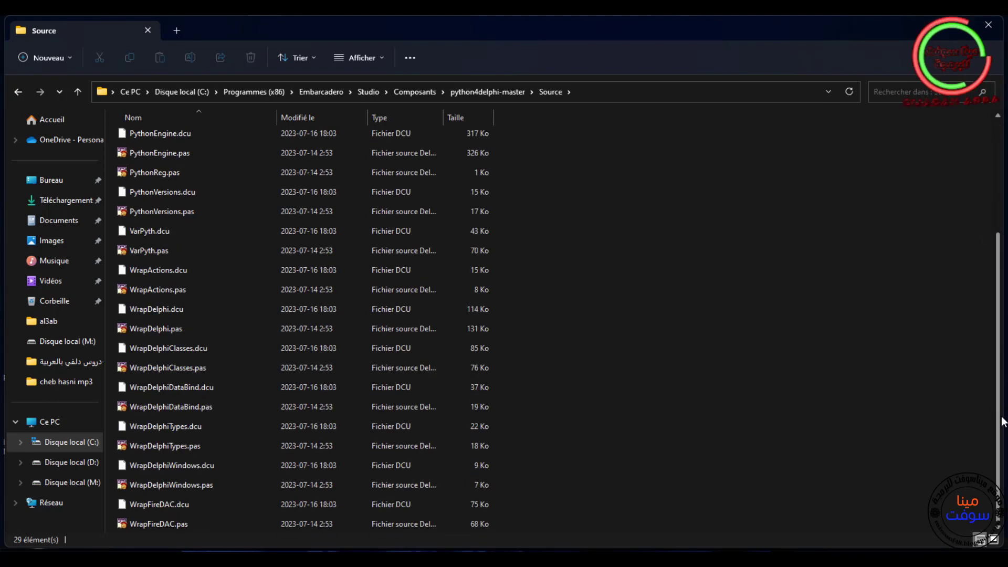
scroll(1001, 413, up, 1)
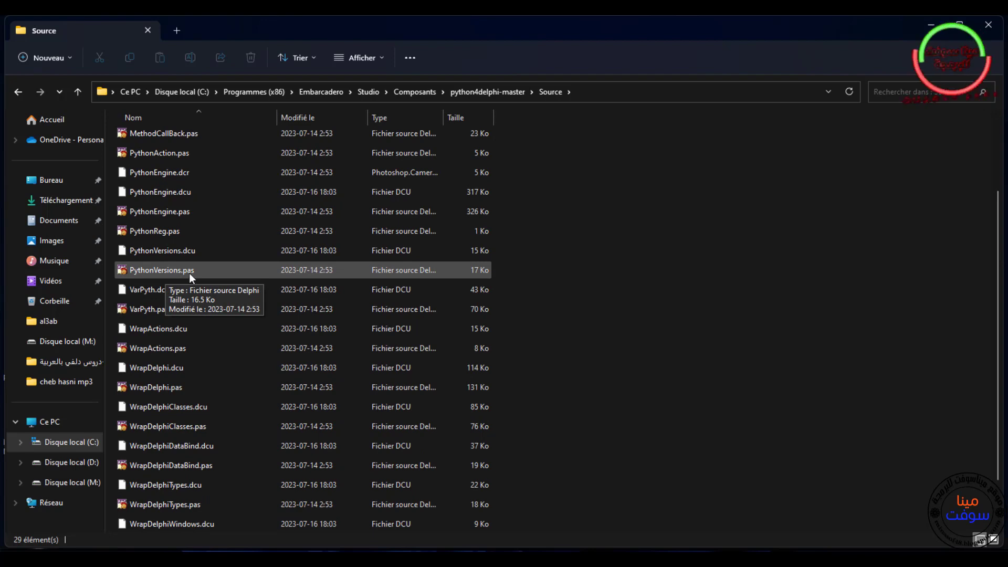
drag(995, 243, 988, 174)
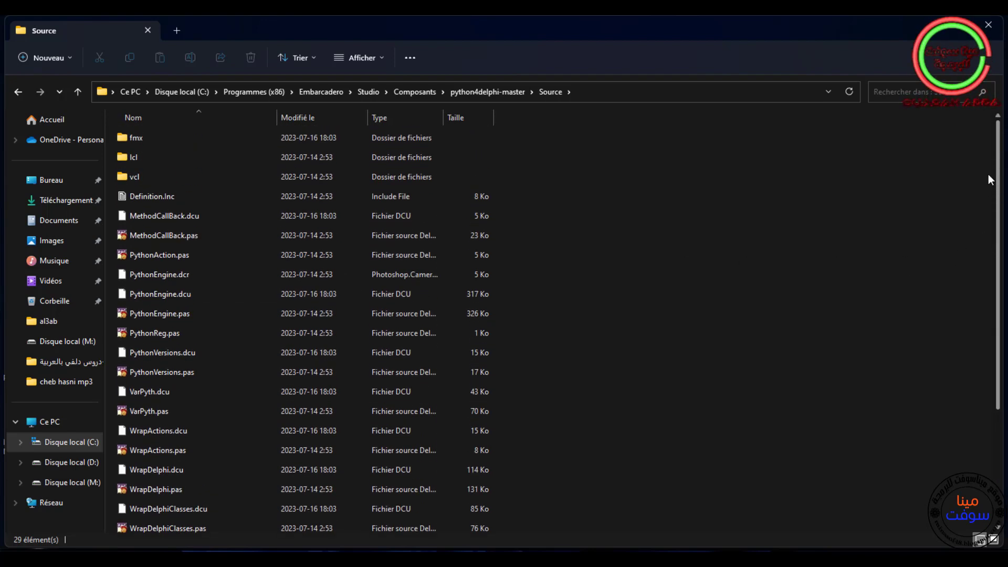
Examine the contents of the vcl and fmx subfolders of Source, and minimize the file window
click(143, 139)
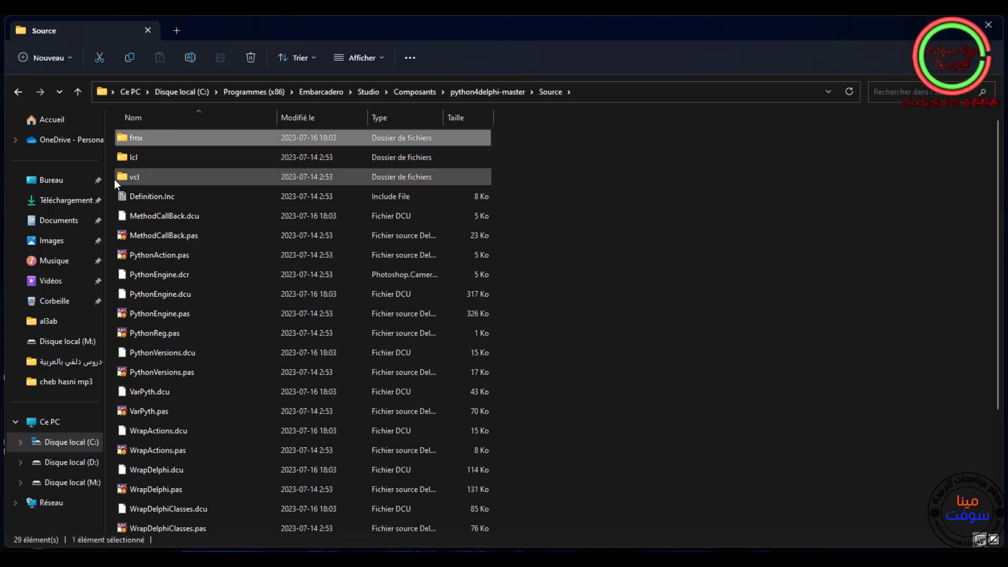
double_click(138, 176)
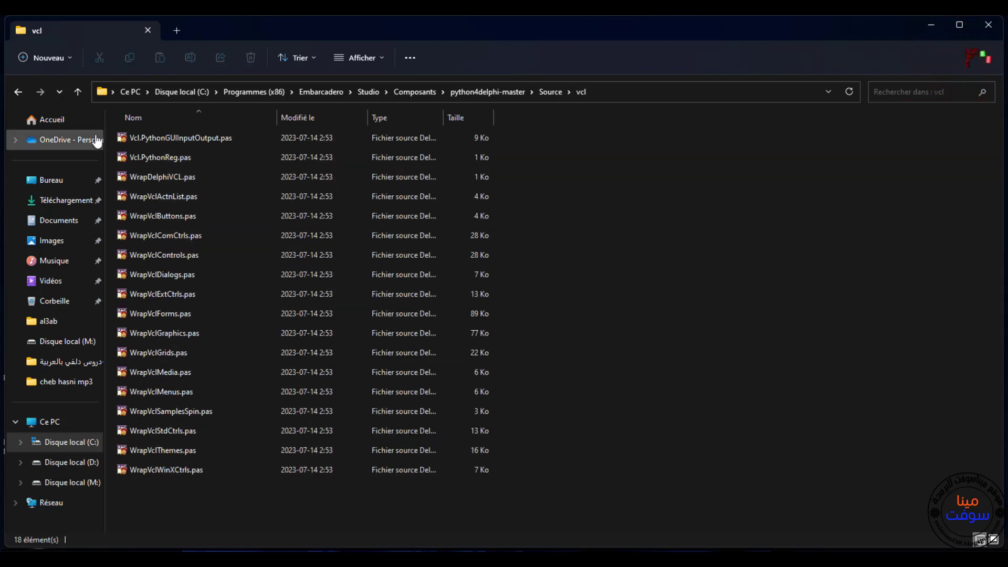
click(80, 94)
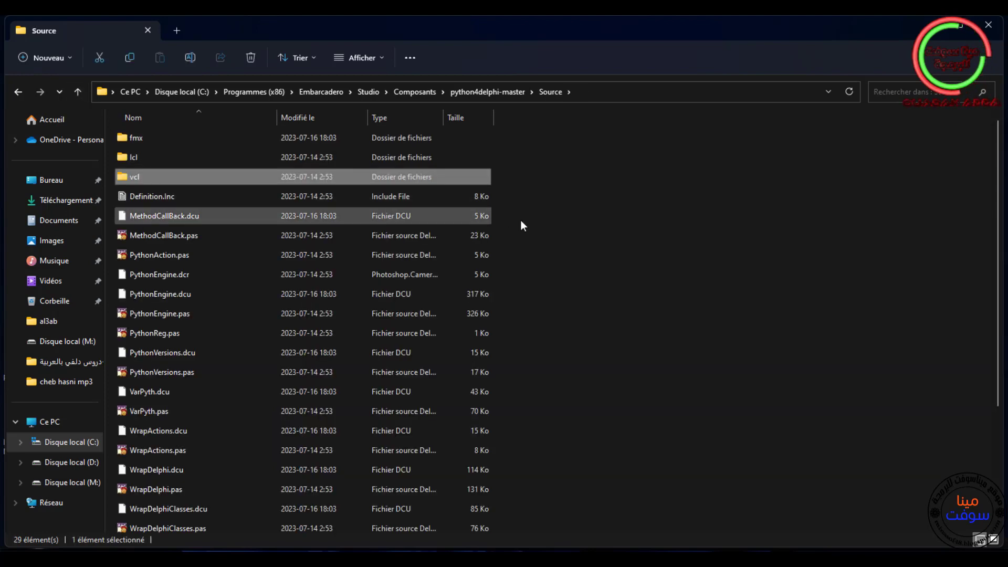
click(637, 283)
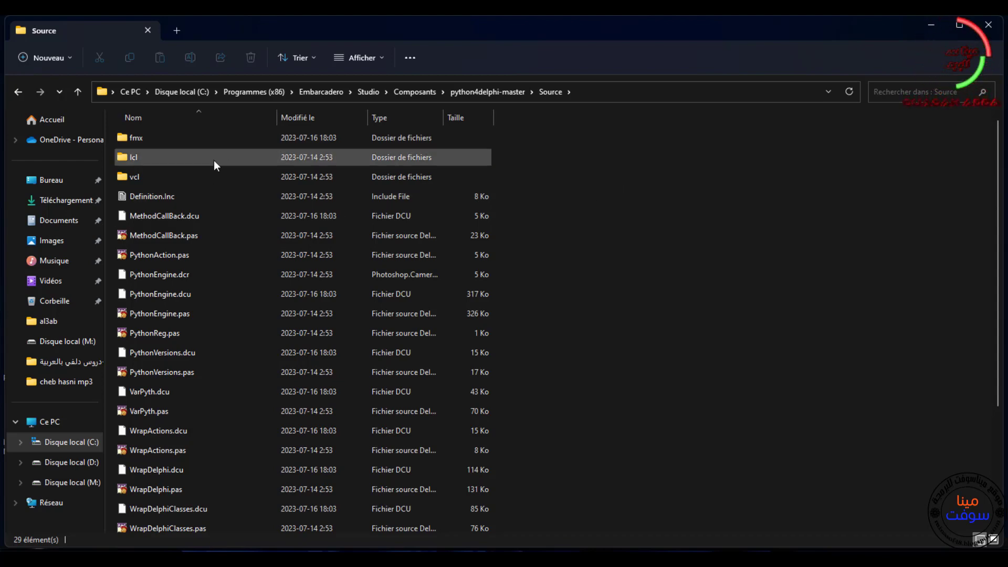
double_click(144, 142)
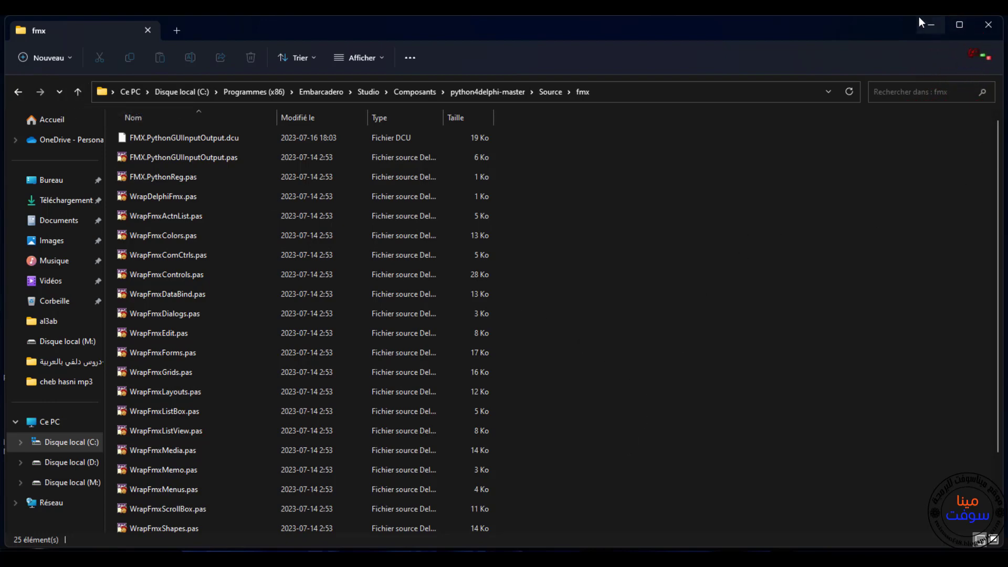
click(922, 19)
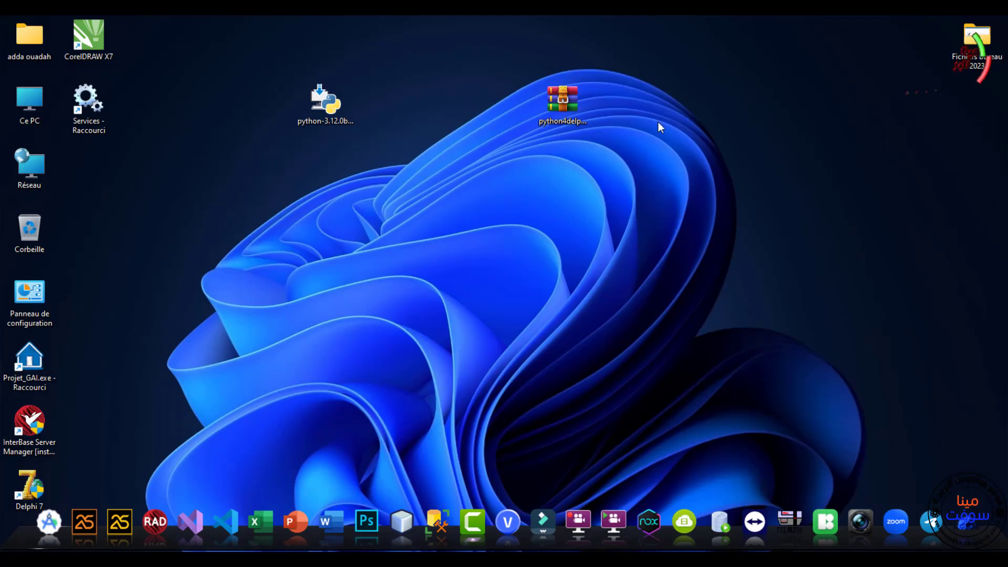
Launch Delphi 11 and open the IDE's Options dialog
click(158, 520)
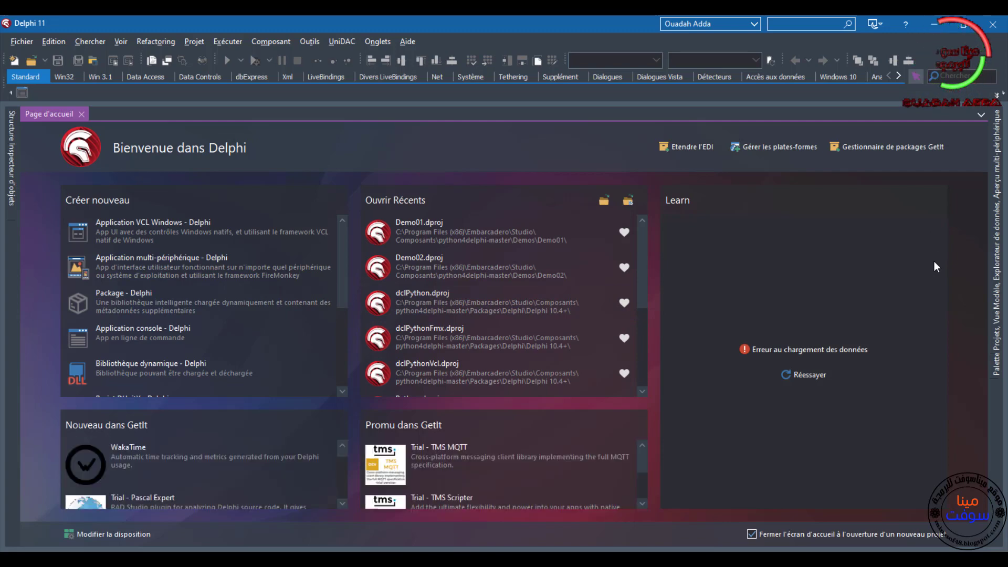
click(311, 43)
click(326, 73)
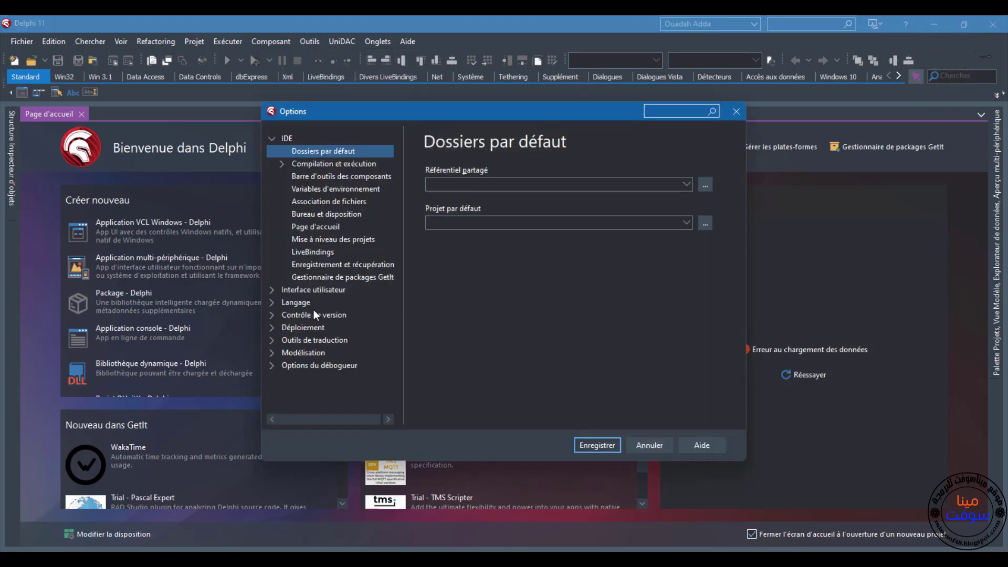
Open the Delphi language's Library options for Windows 32 bits and bring up the end of the library path list
click(297, 301)
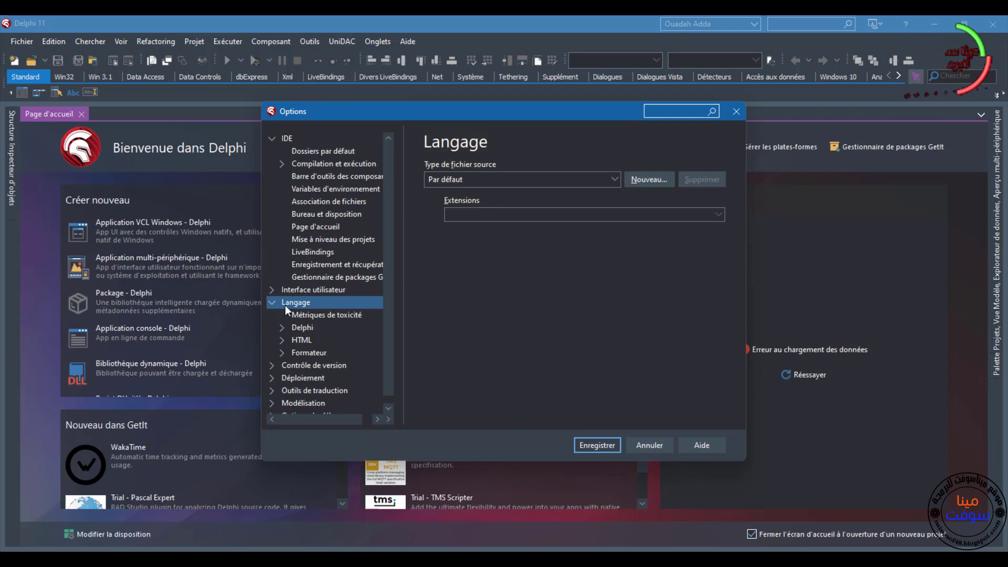
click(304, 330)
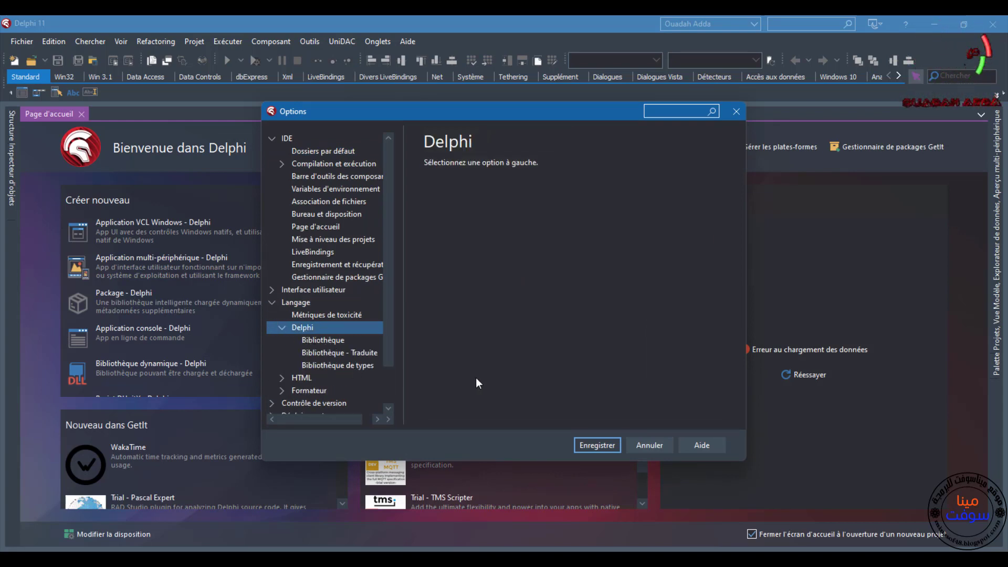
key(Down)
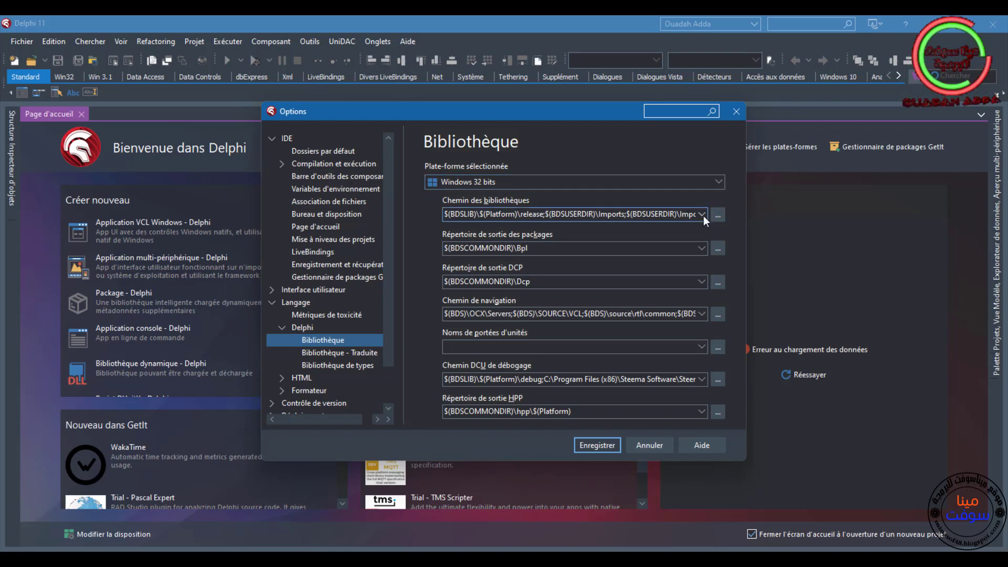
click(718, 214)
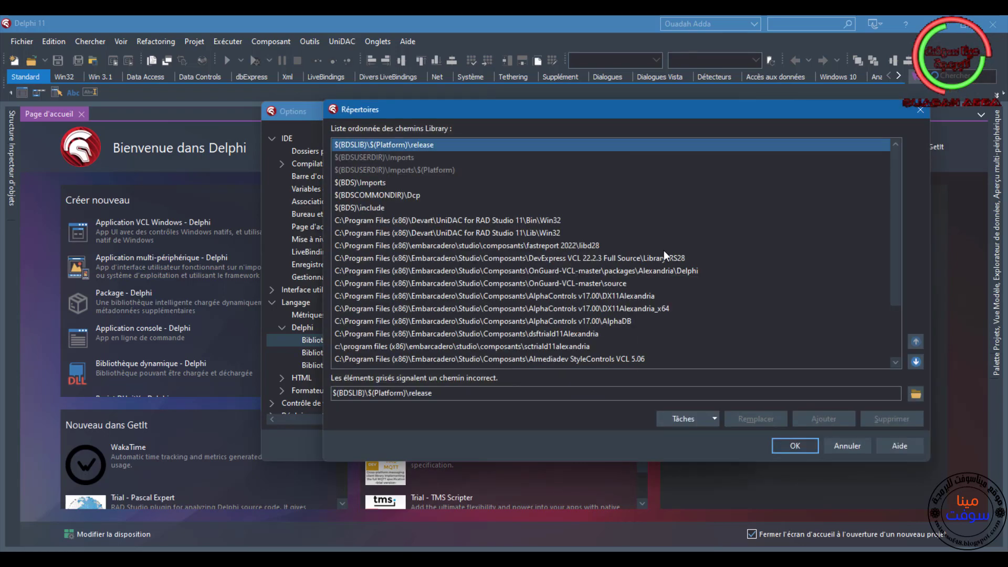
drag(467, 112, 413, 87)
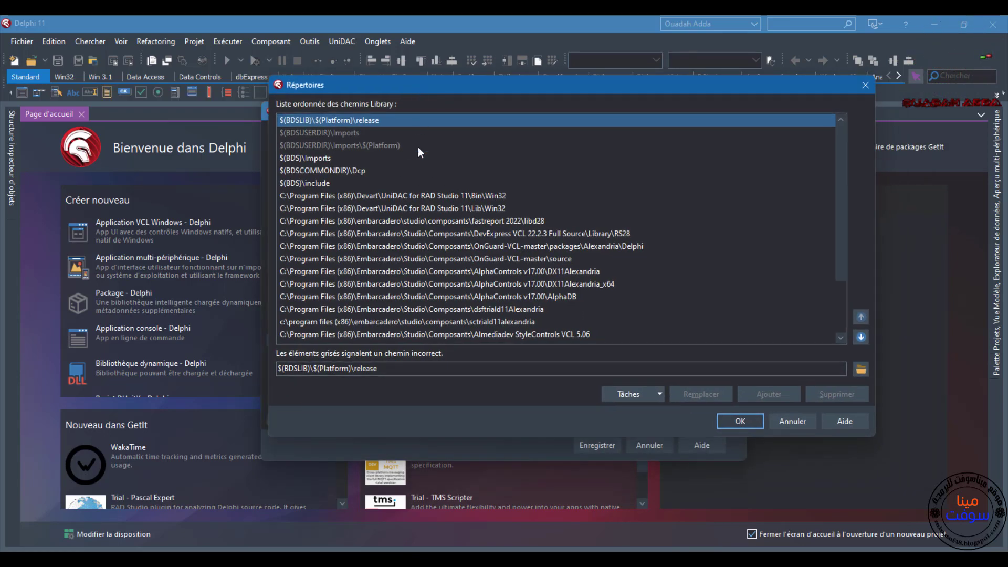
drag(842, 226, 844, 288)
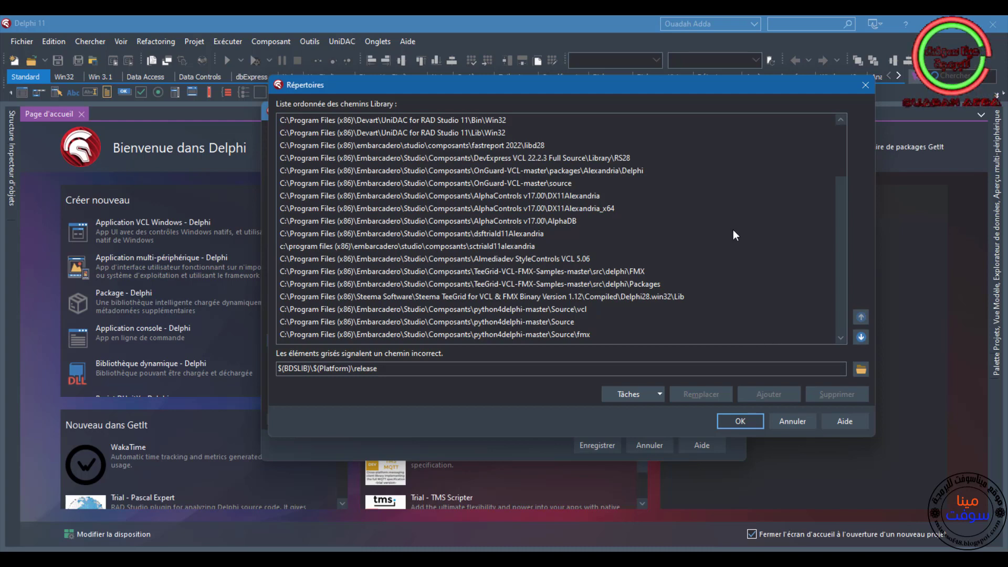
Review the python4delphi-master entries Source\vcl, Source and Source\fmx in the library path list
click(393, 310)
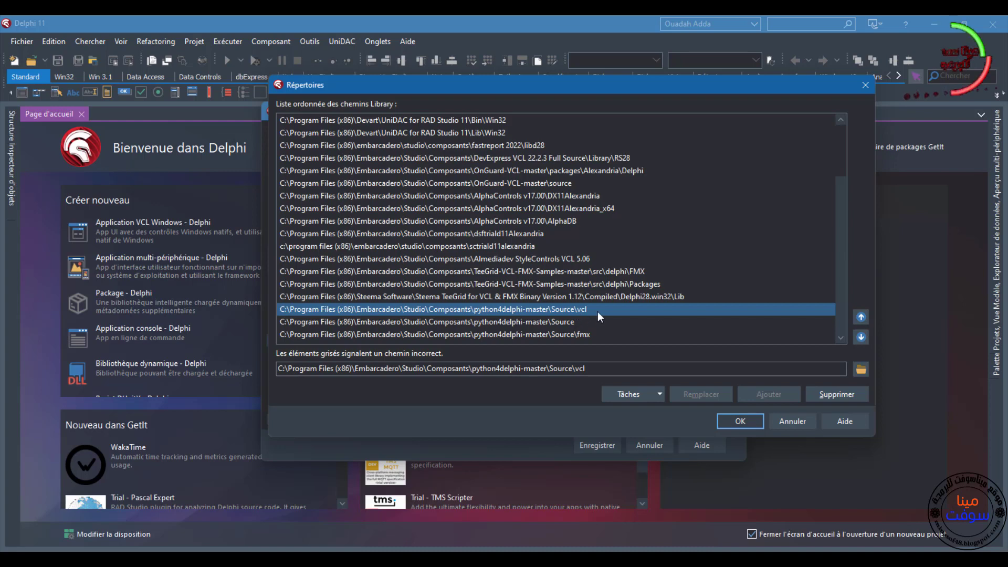
click(564, 323)
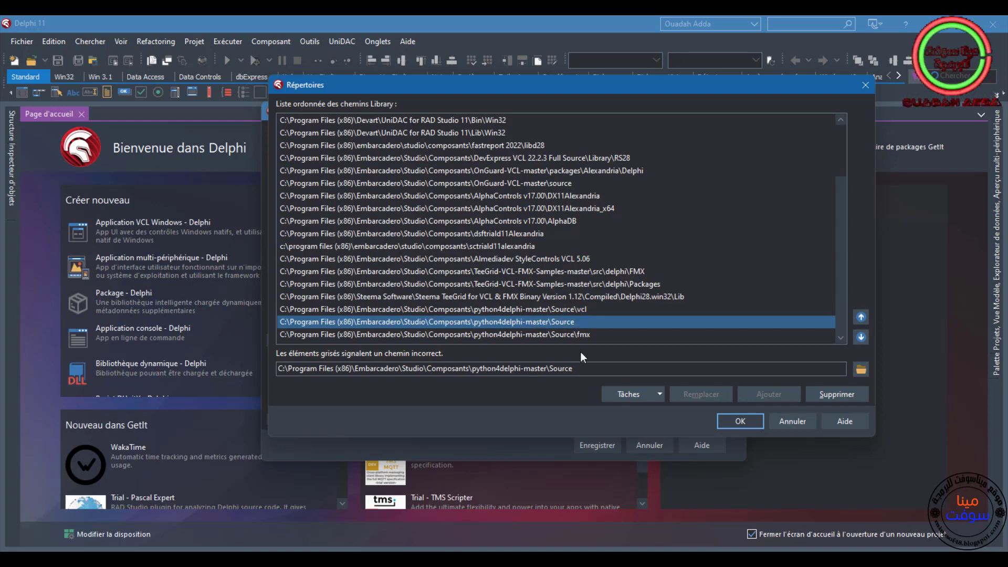
click(562, 336)
click(573, 325)
click(573, 313)
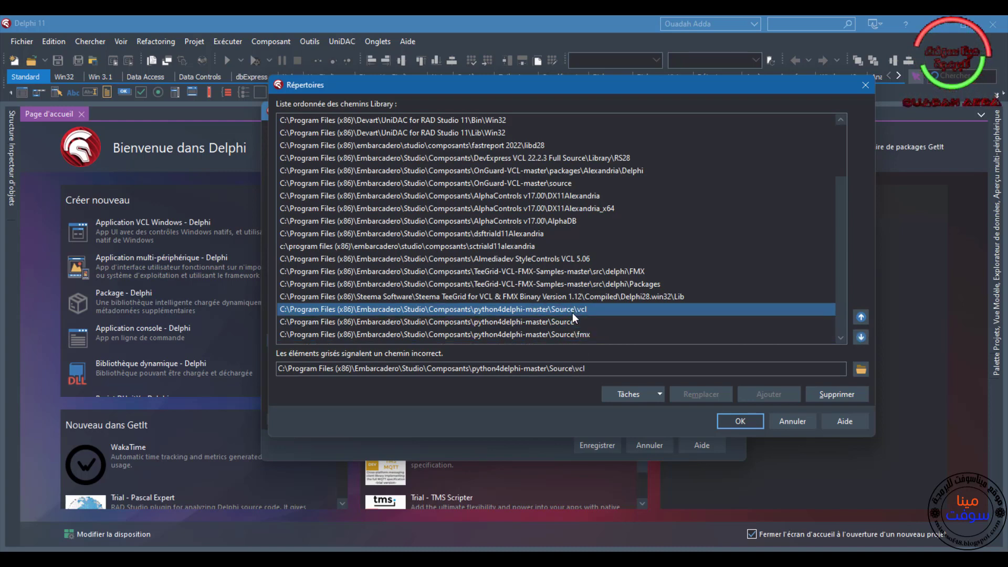
click(575, 322)
click(580, 335)
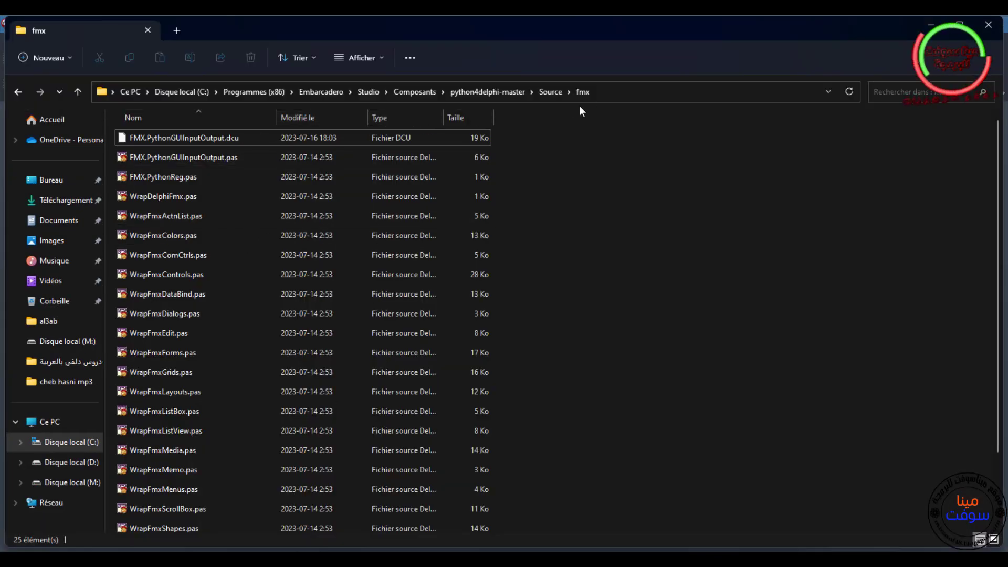
Switch to the file window and examine the full paths of Source's fmx and vcl subfolders
click(607, 90)
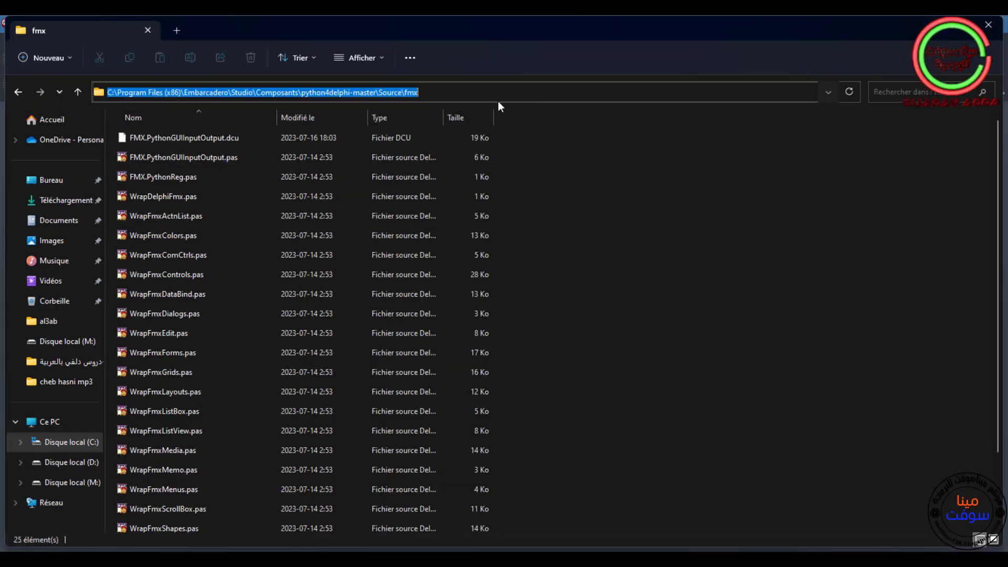
click(78, 92)
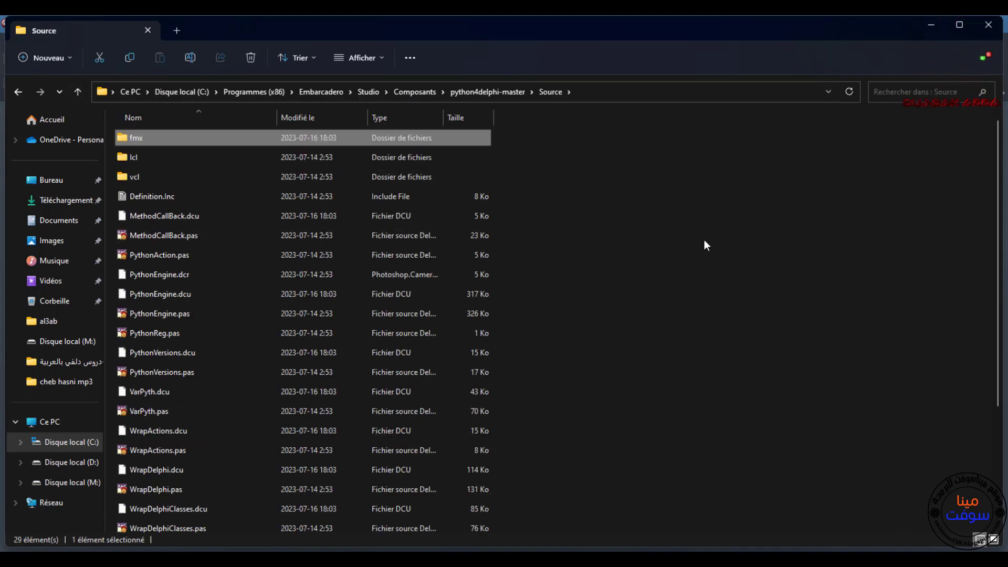
double_click(159, 182)
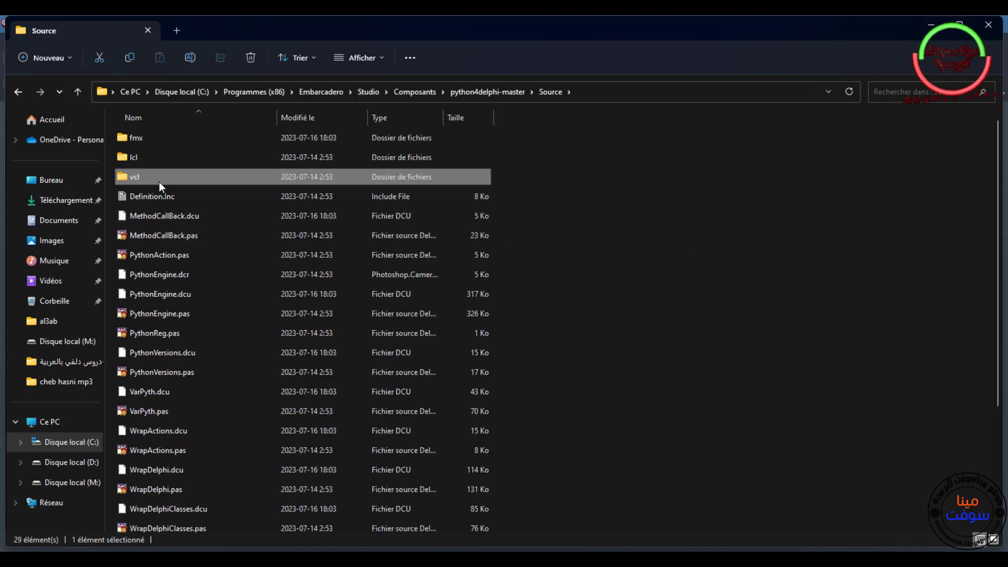
click(620, 92)
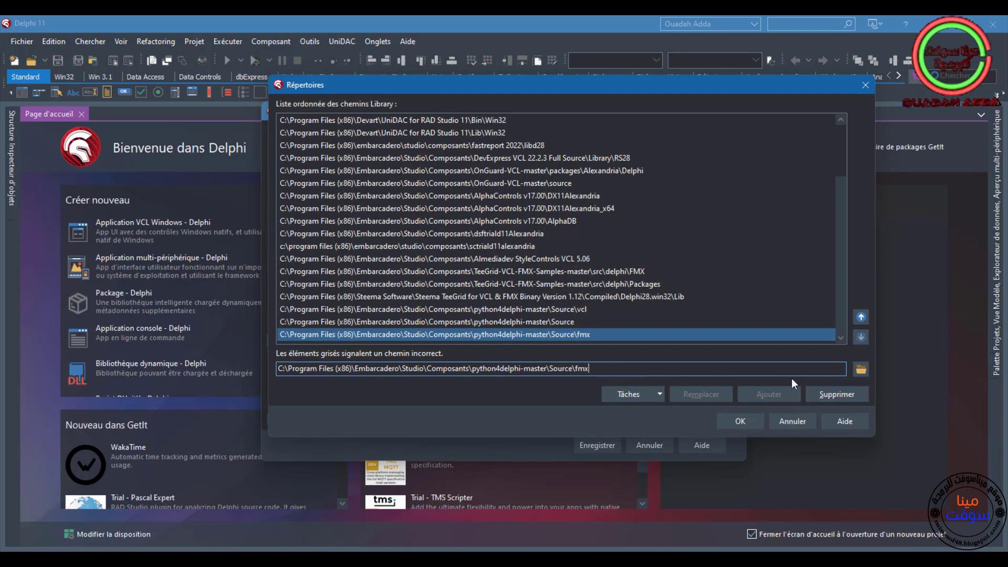
Look at the folder picker for the Source\fmx library path, close it, and recheck the three python4delphi entries
click(861, 372)
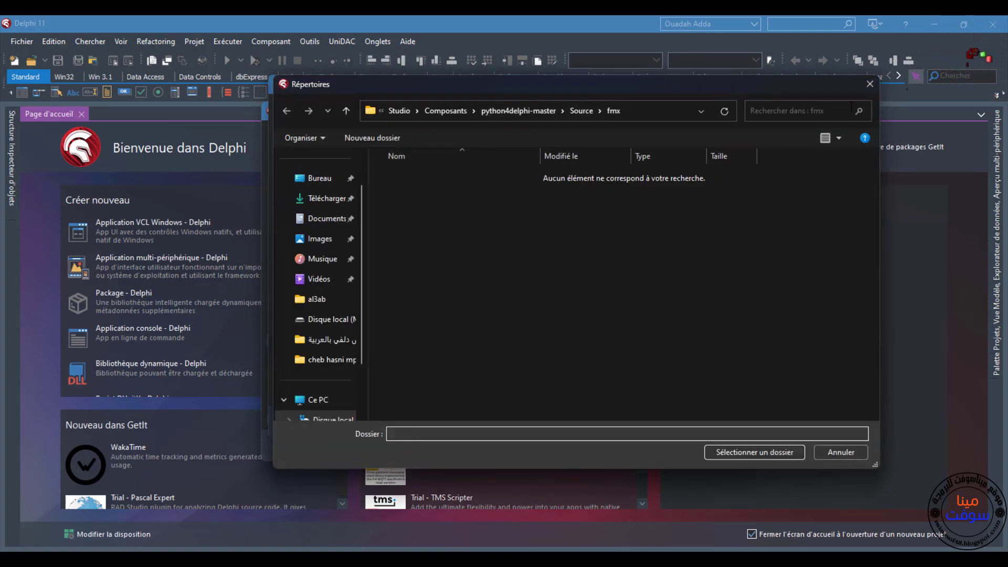
click(870, 84)
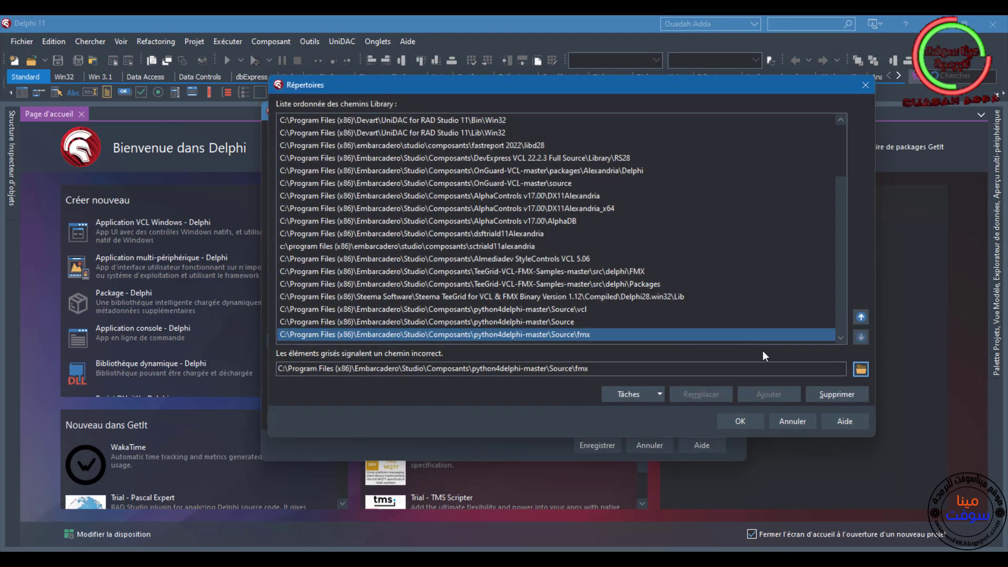
click(568, 322)
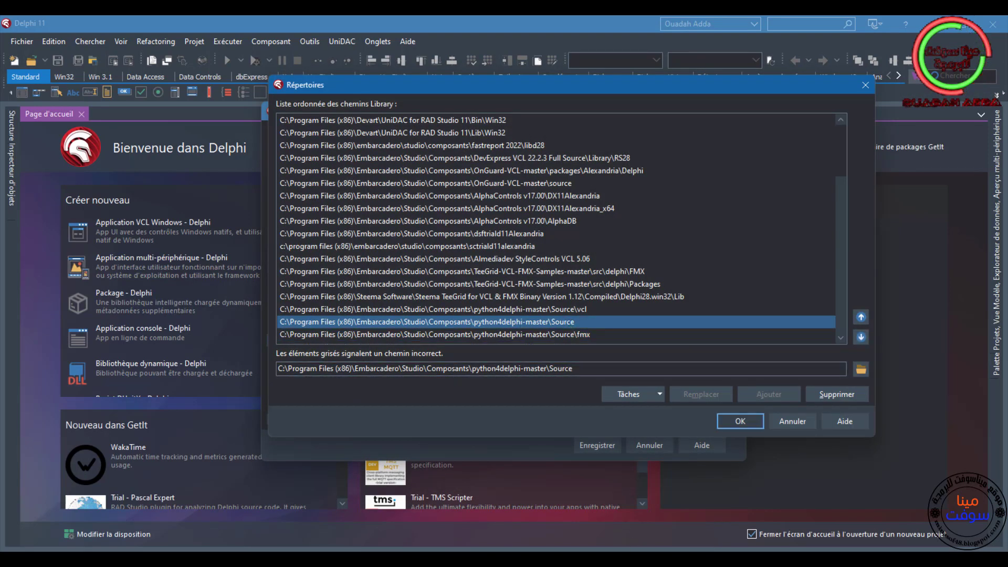
click(578, 309)
click(579, 335)
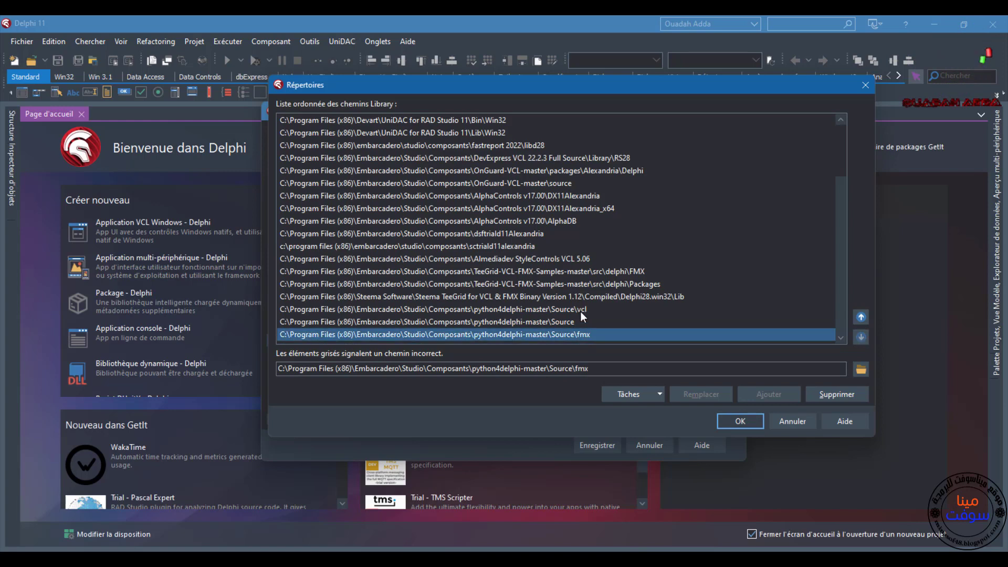
click(581, 310)
click(581, 335)
click(584, 310)
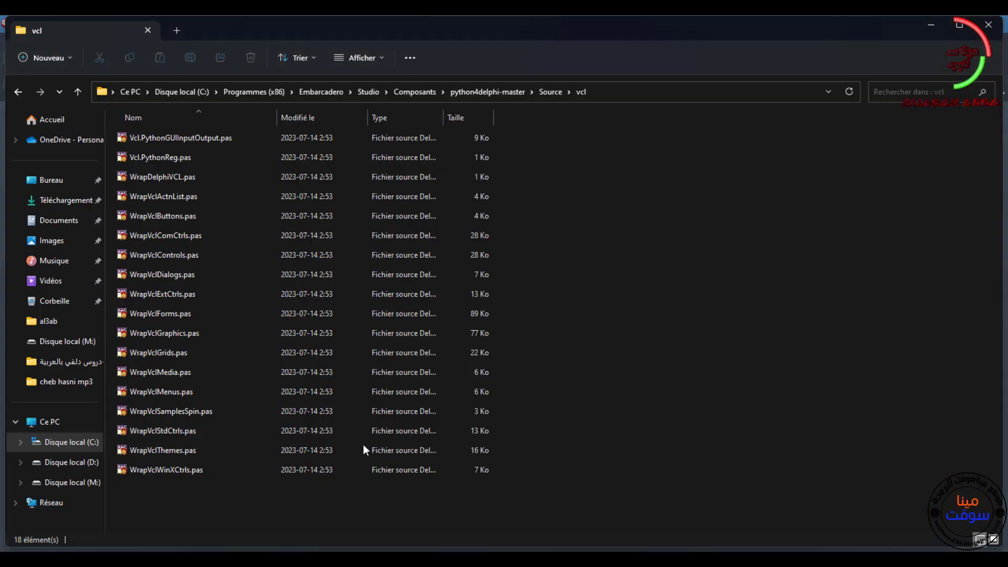
Return to the python4delphi-master Source folder in the file window, examine its contents, and minimize the window
click(550, 93)
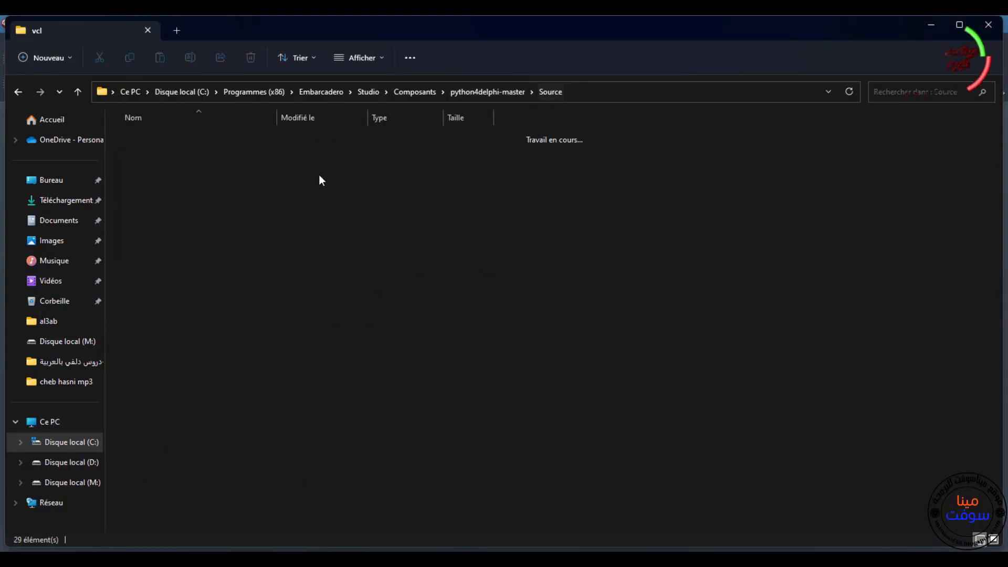
click(139, 140)
click(839, 264)
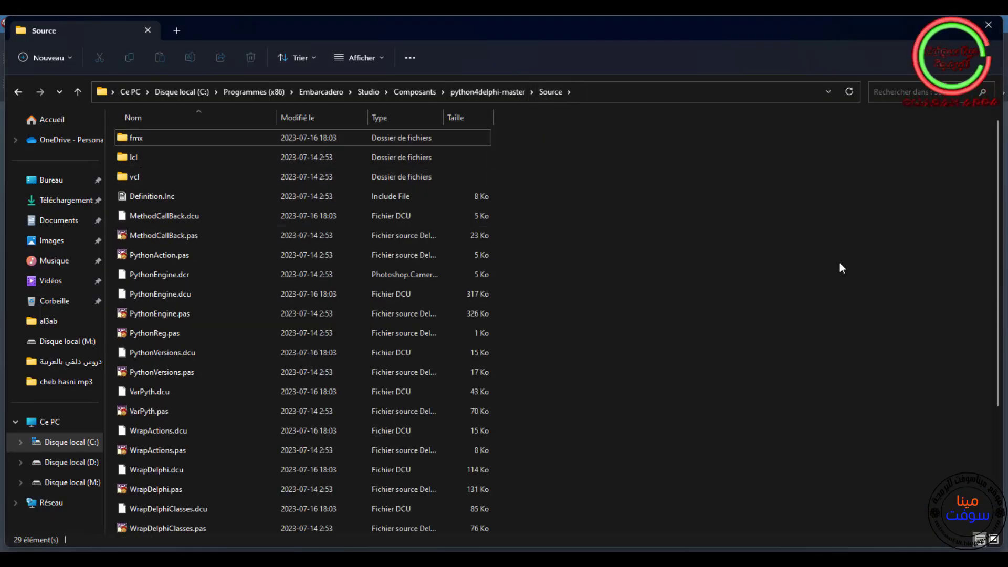
drag(738, 235, 205, 507)
click(794, 374)
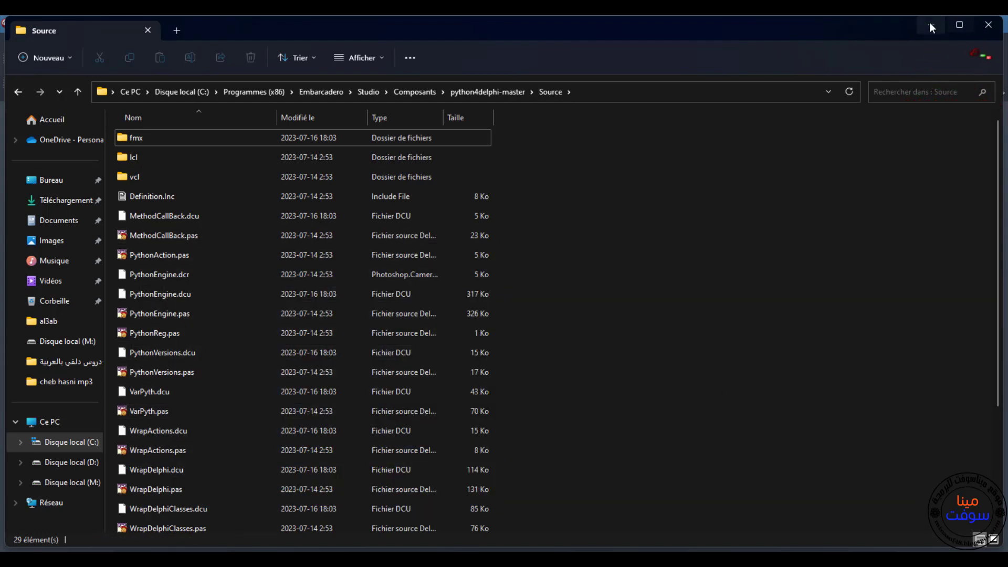
click(931, 24)
Check the Source, Source\fmx and Source\vcl library paths once more, accept the path list and save the IDE options
click(570, 325)
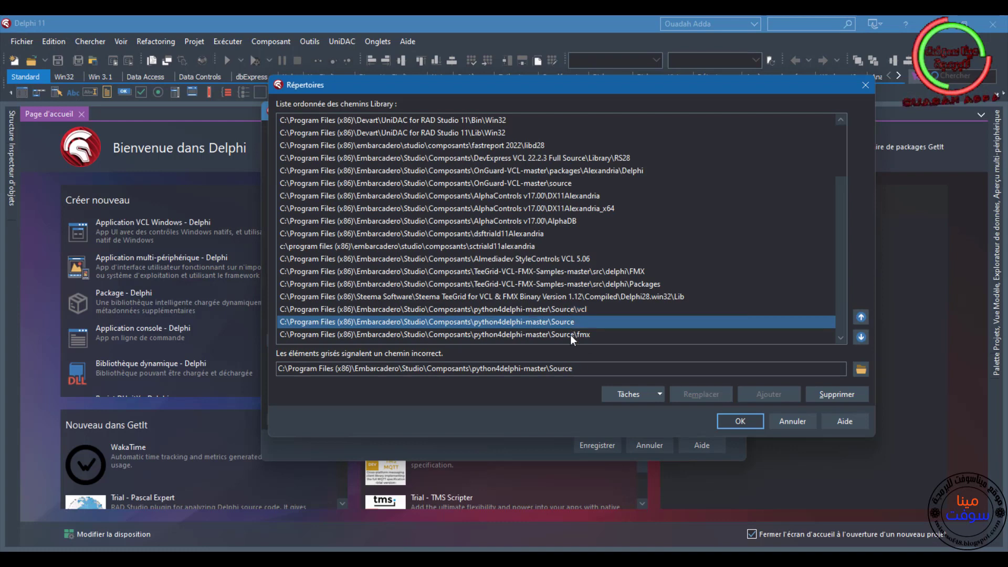
click(571, 335)
click(566, 311)
click(565, 317)
click(740, 421)
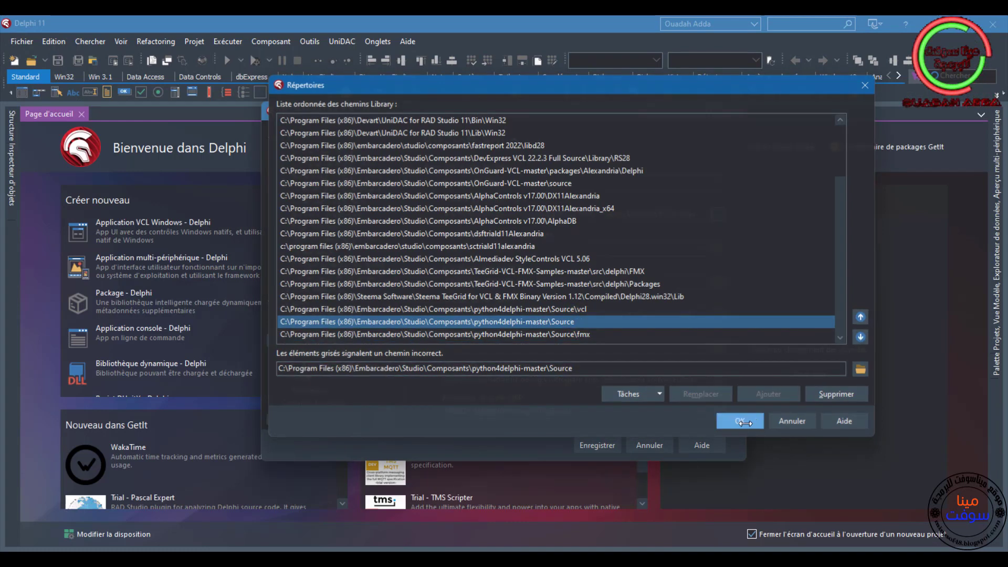
click(604, 451)
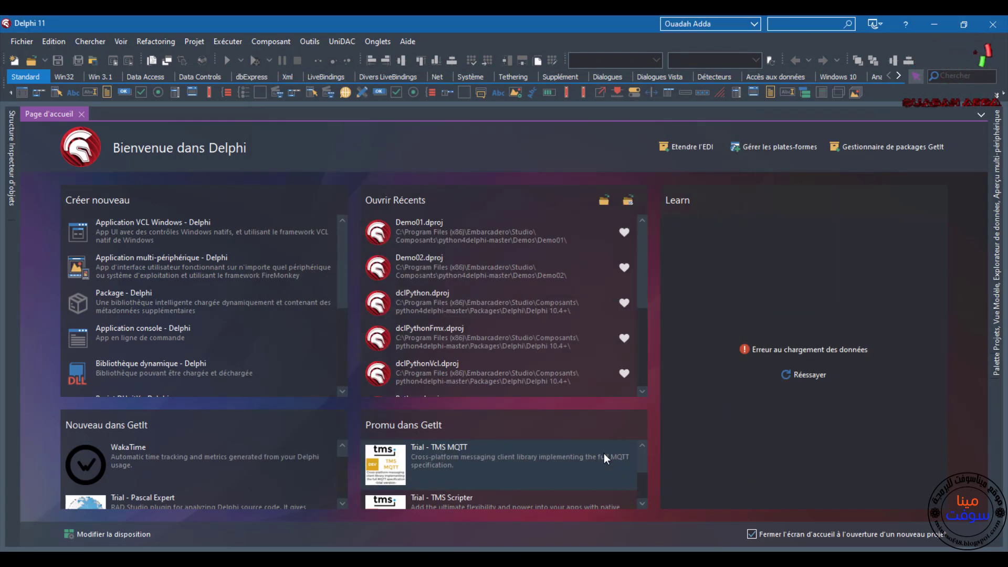
Close the welcome page and bring up the dialog for opening an existing project
click(82, 114)
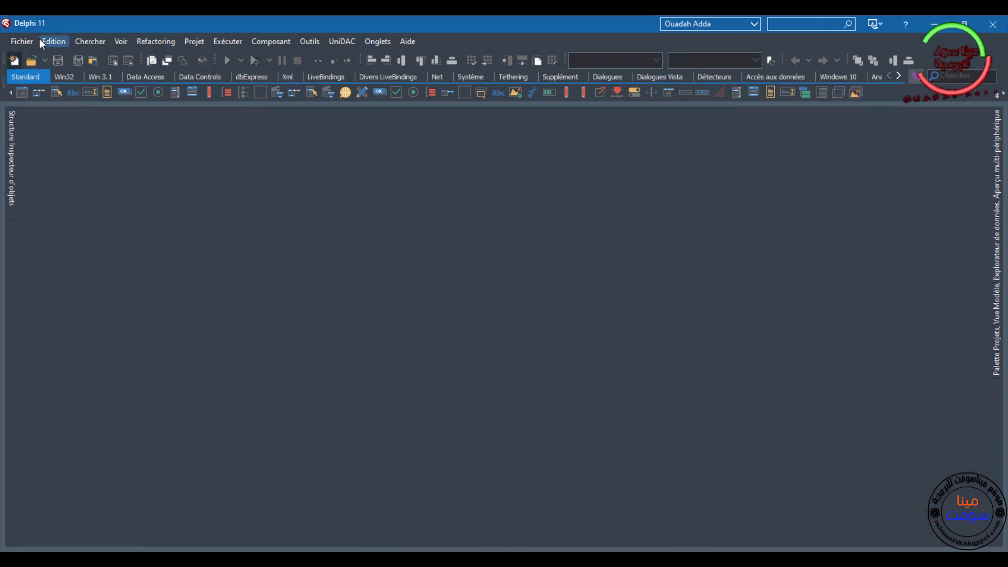
click(21, 41)
click(37, 80)
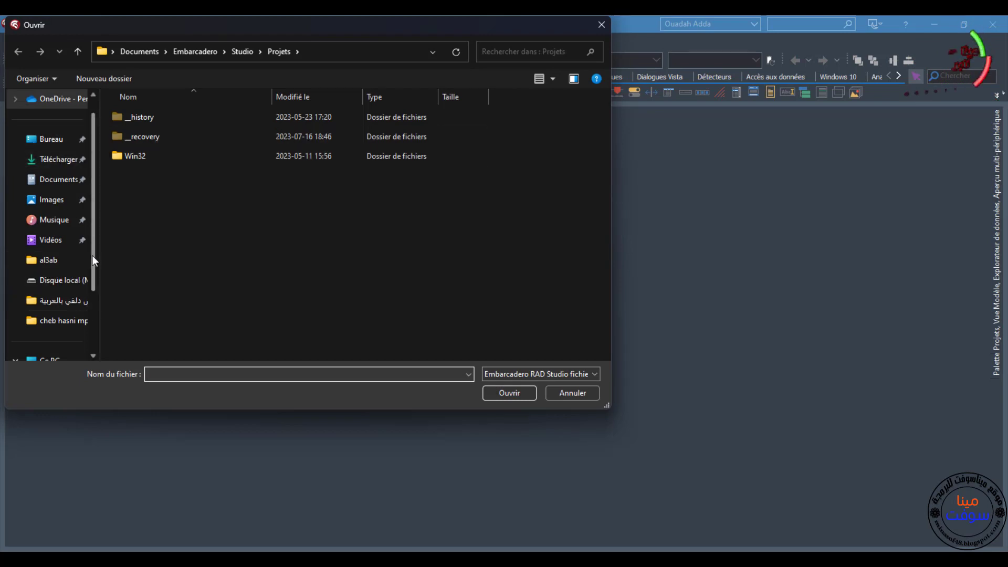
Browse on drive C: to Programmes (x86)\Embarcadero\Studio\Composants in the file dialog
drag(92, 255, 81, 333)
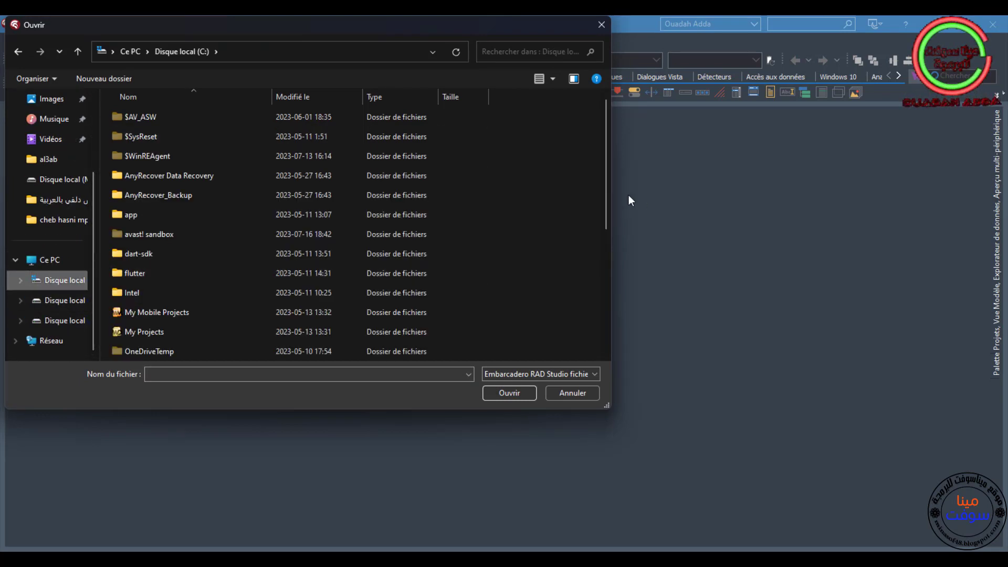
drag(605, 209, 605, 257)
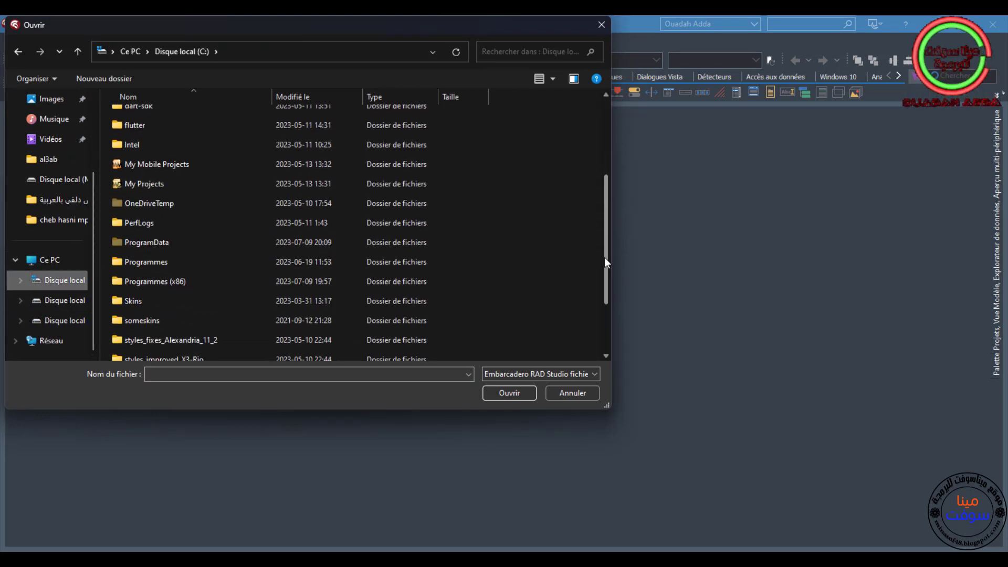
double_click(157, 280)
click(173, 313)
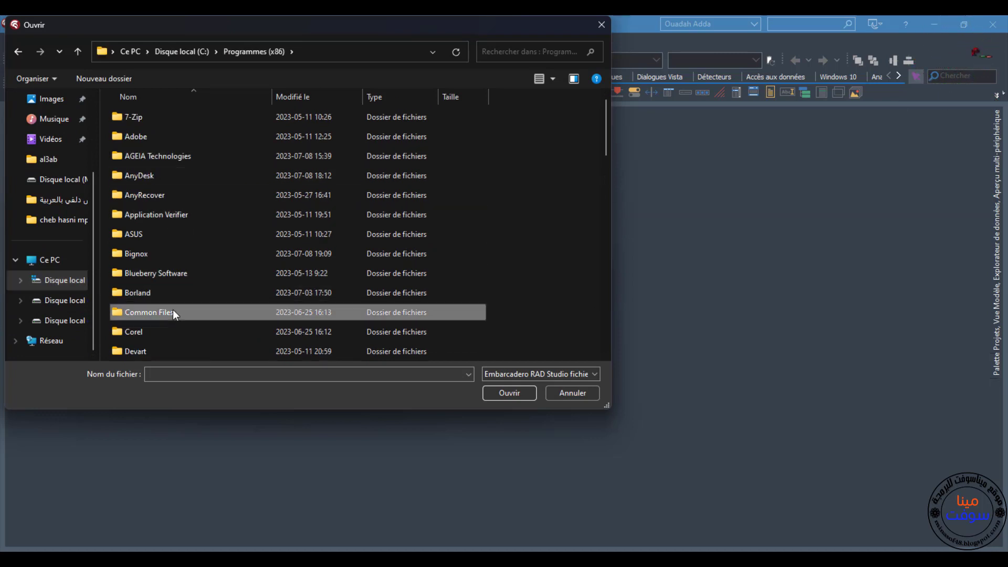
drag(605, 151, 605, 170)
scroll(210, 260, down, 1)
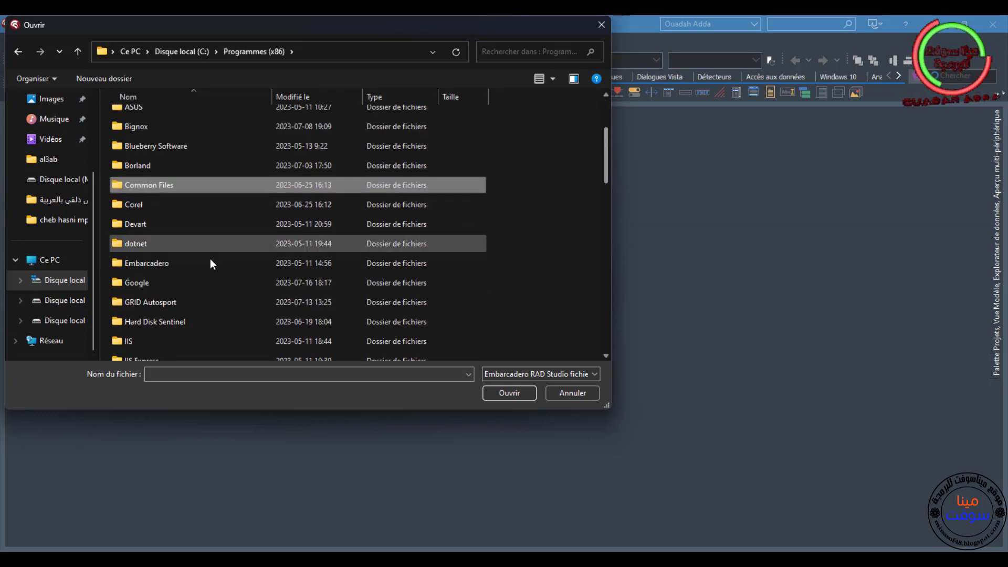
double_click(131, 265)
double_click(138, 118)
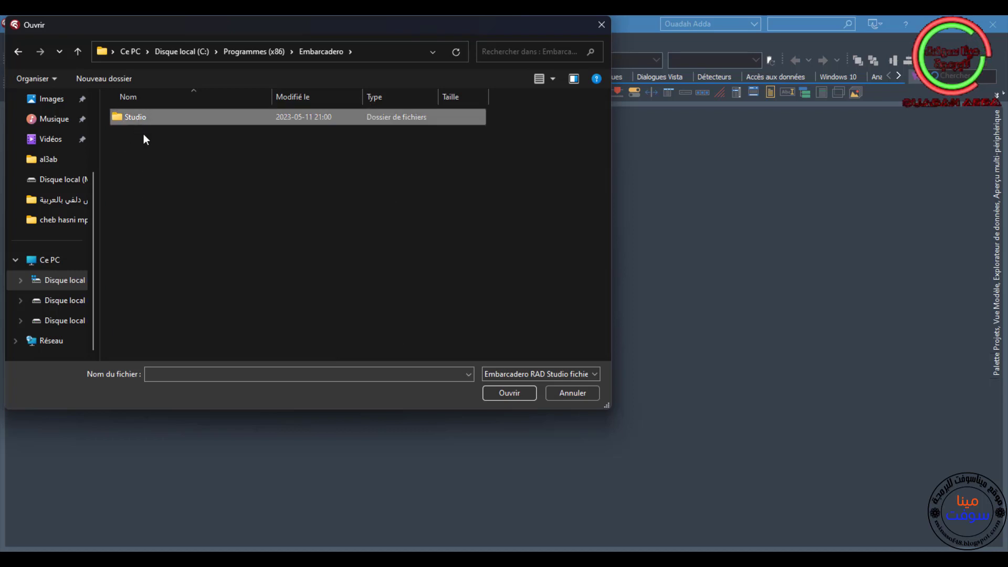
double_click(150, 137)
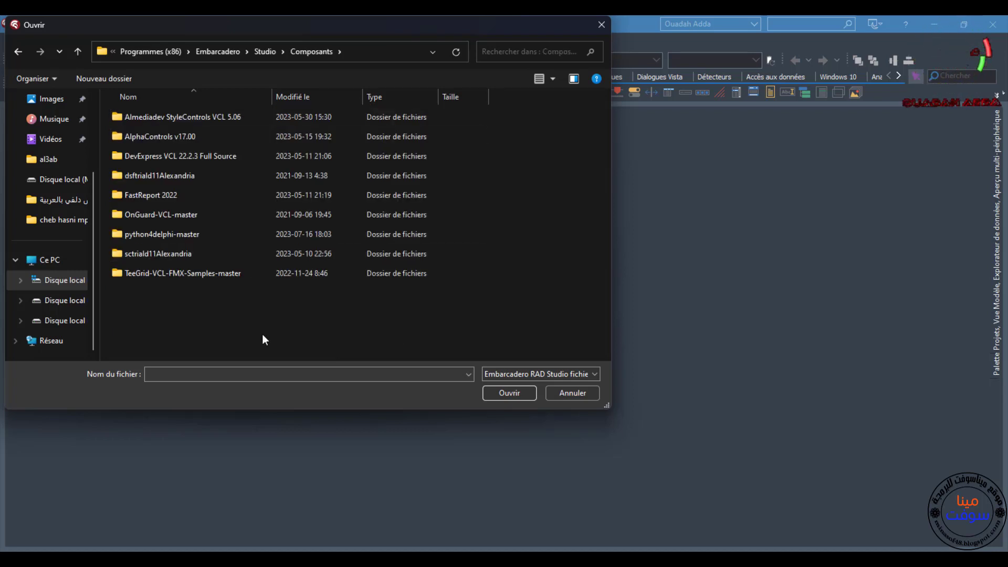
Browse to the python4delphi-master\Packages\Delphi\Delphi 10.4+ folder in the file dialog
double_click(175, 233)
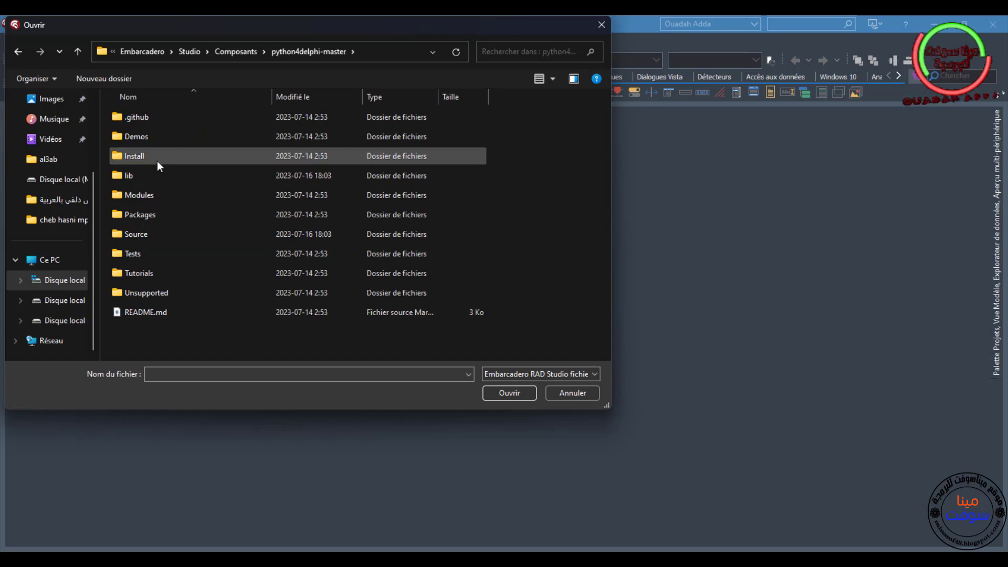
double_click(150, 215)
double_click(144, 118)
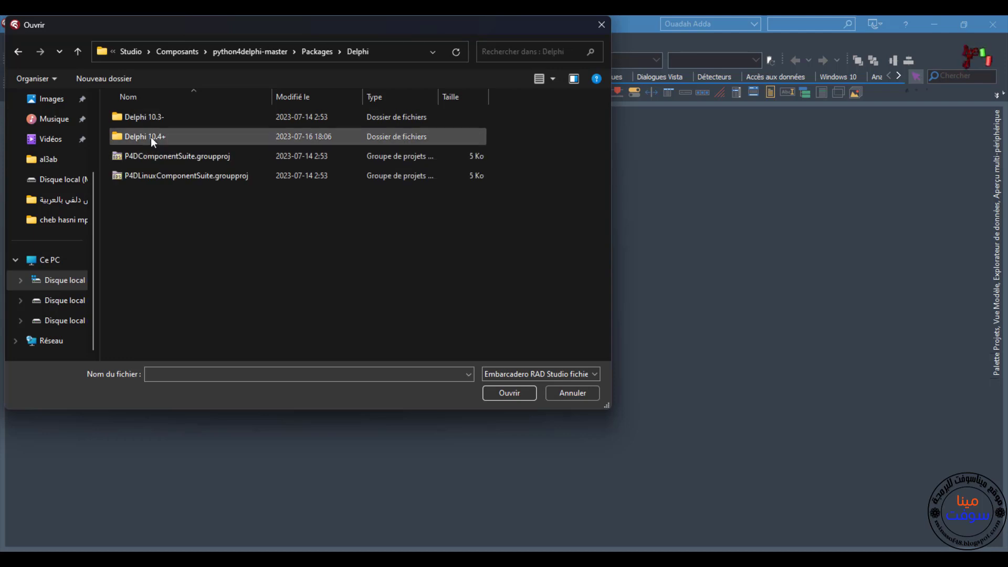
double_click(166, 137)
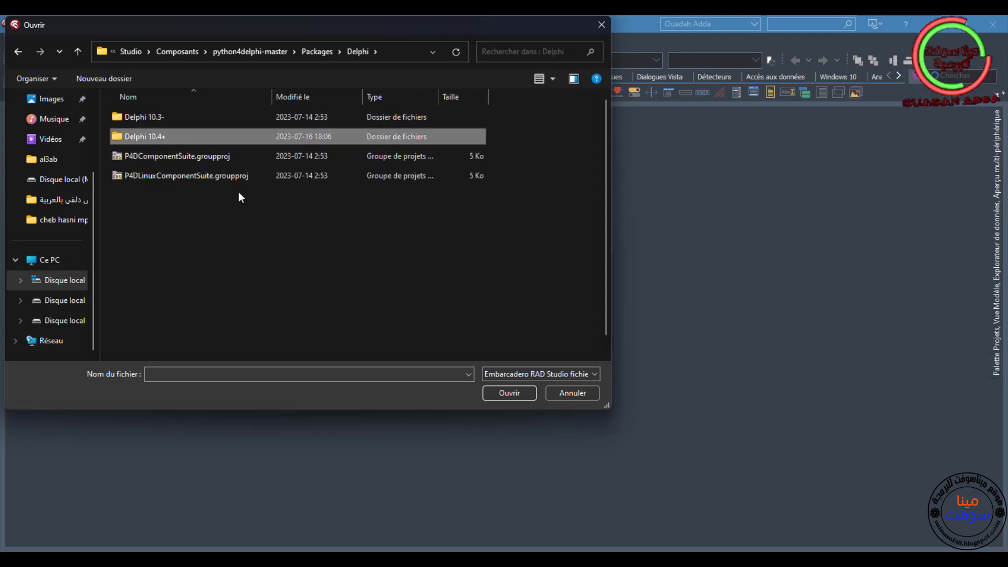
drag(604, 211, 605, 257)
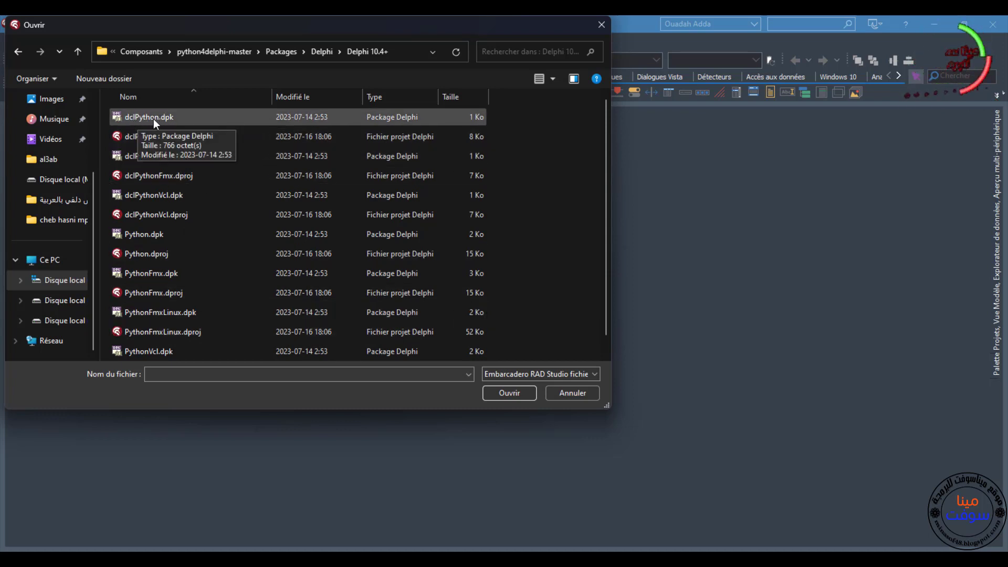
Filter the file list to Package Delphi (*.dpk;*.dpkw), select every package from dclPython.dpk to PythonVcl.dpk and open them together
click(535, 374)
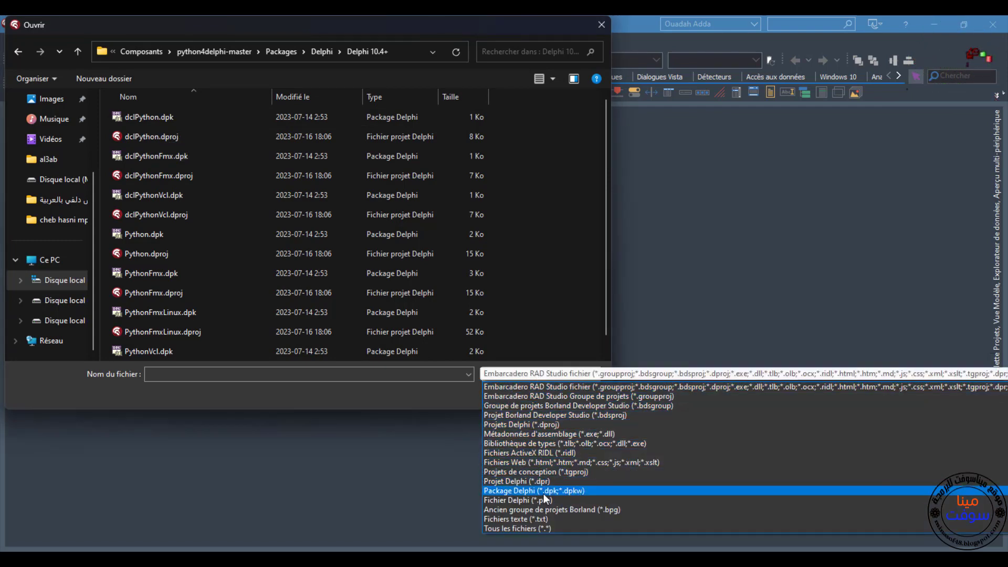
click(567, 492)
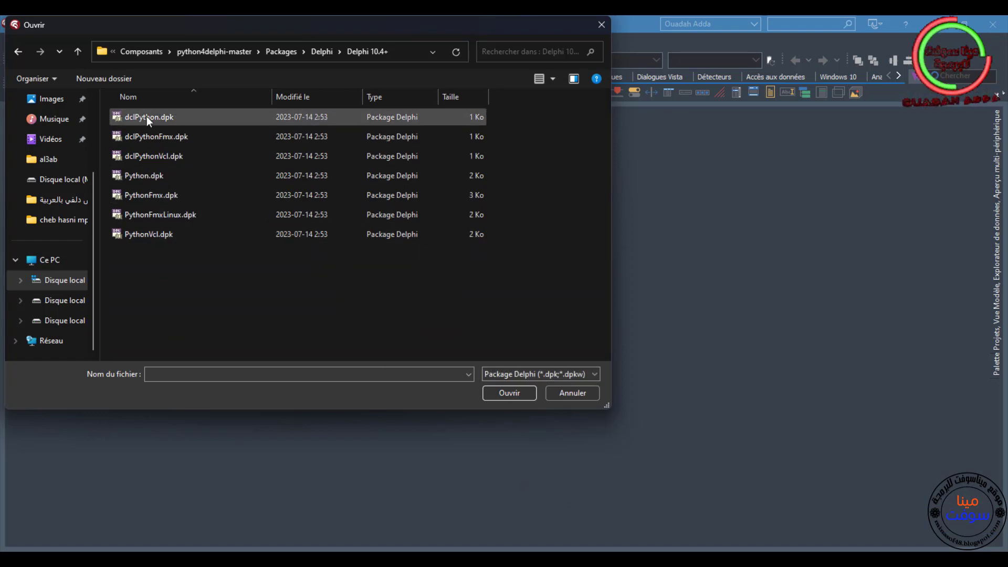
drag(259, 280, 146, 114)
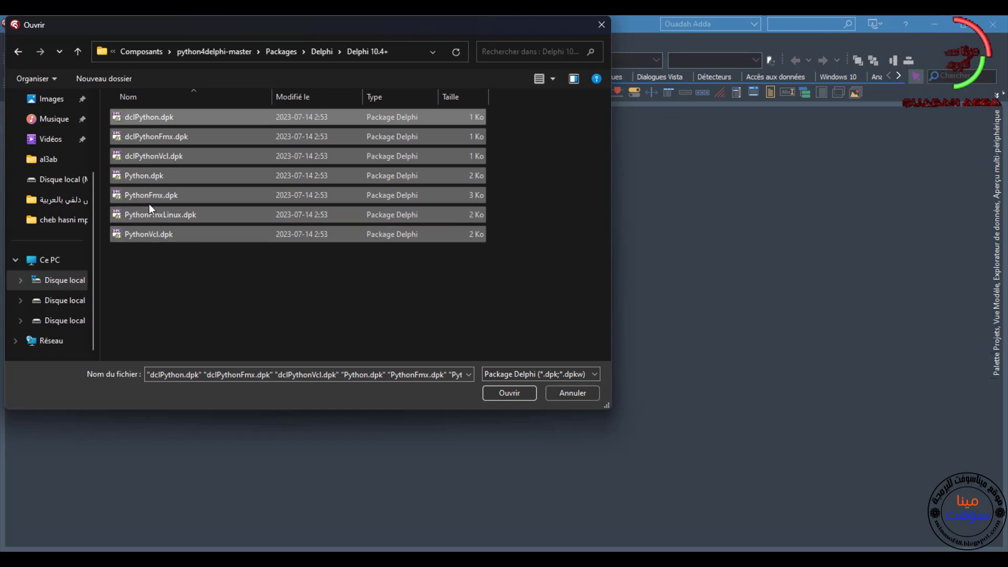
click(506, 393)
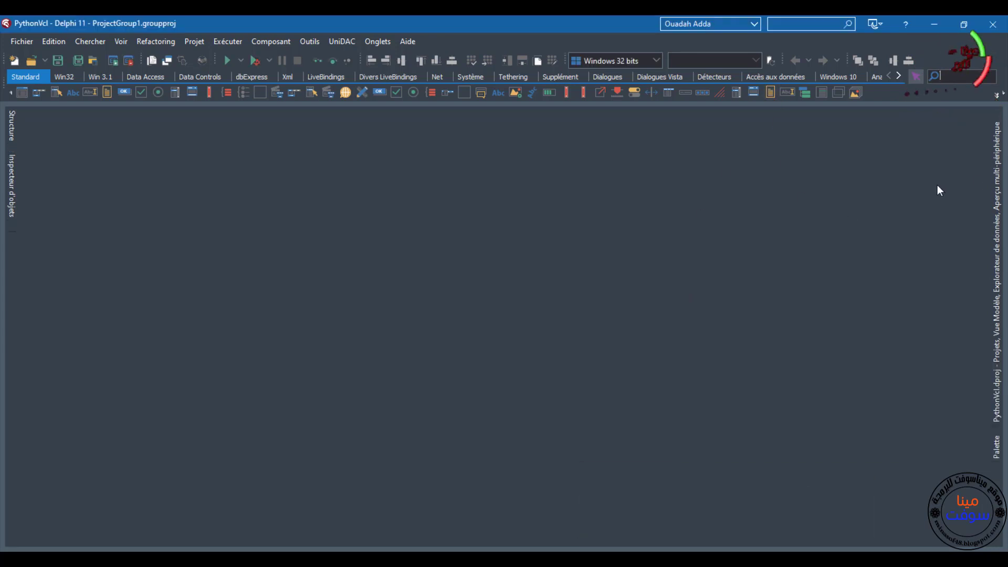
Reveal the project tree of ProjectGroup1 and collapse all its package nodes from dclPython280.bpl to PythonVcl280.bpl
mouse_move(998, 178)
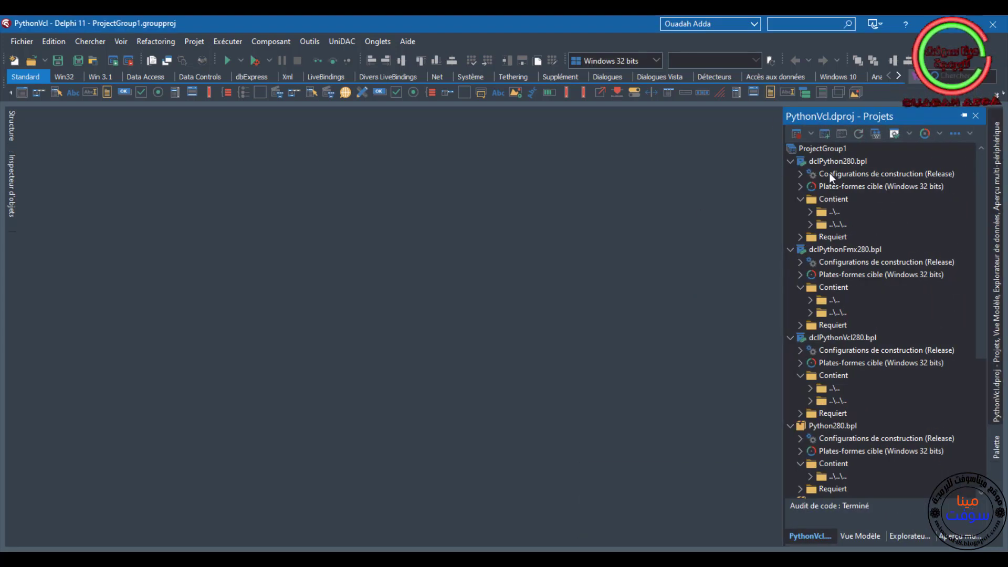
click(791, 162)
click(788, 174)
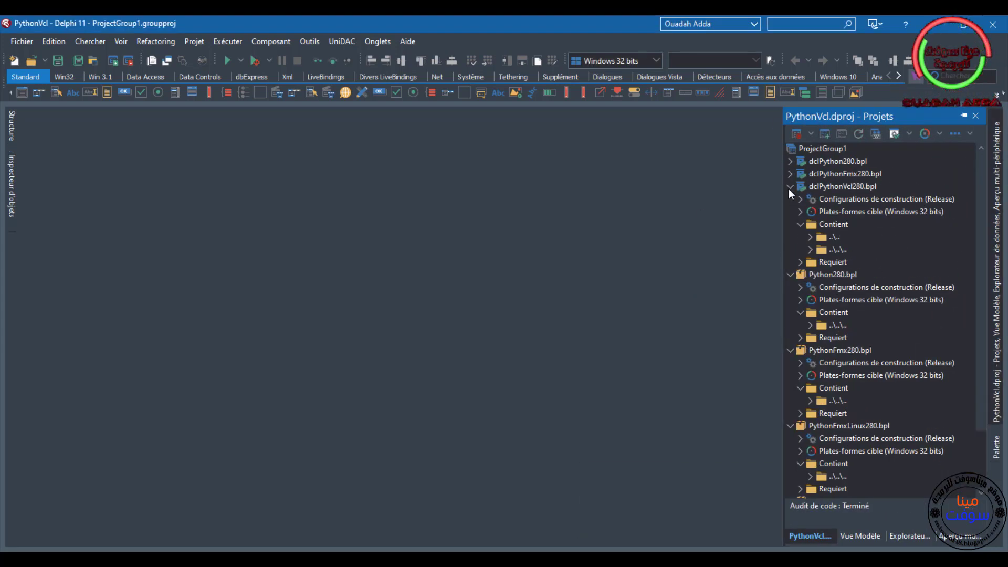
click(789, 187)
click(789, 200)
click(790, 212)
click(790, 224)
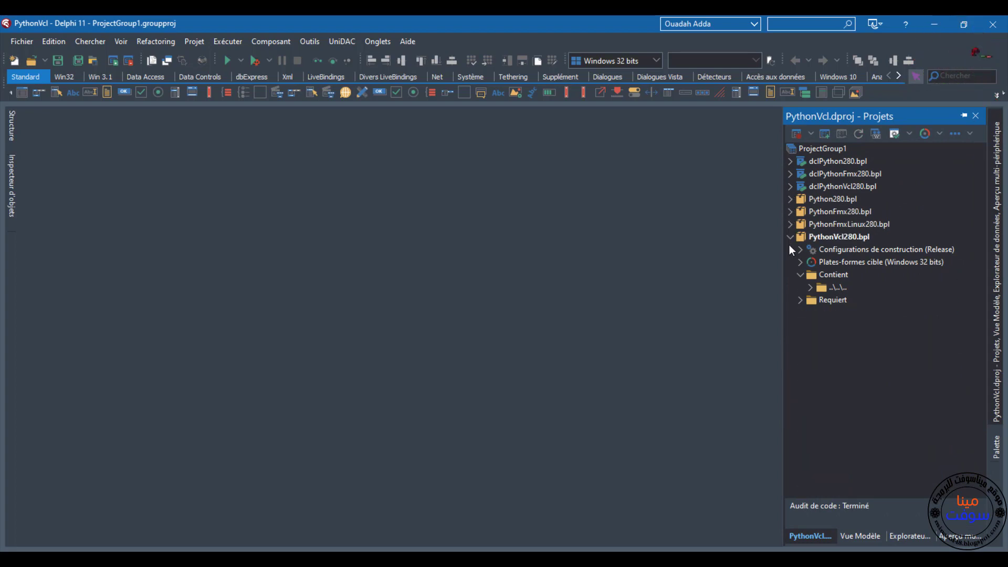
click(790, 237)
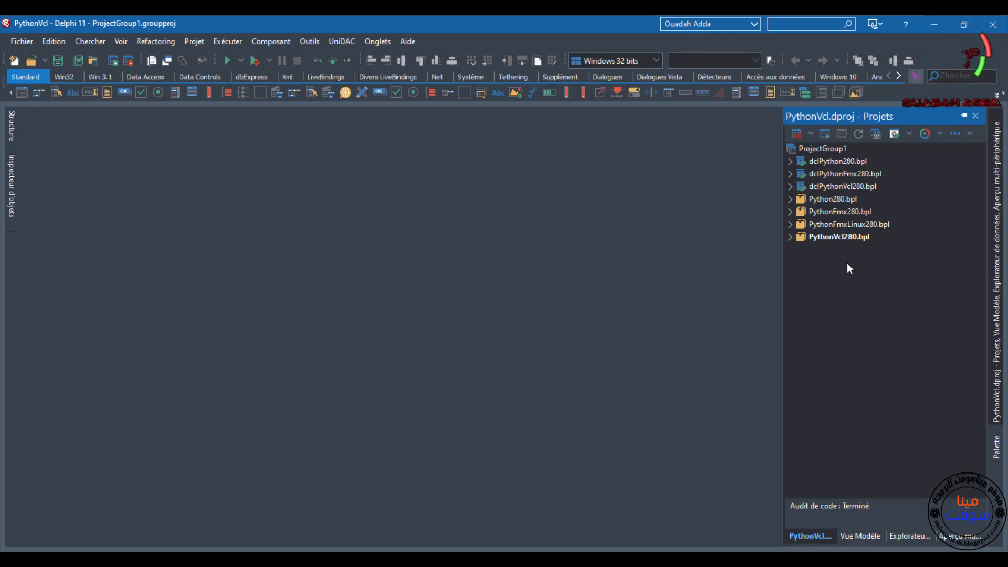
Select the Python280.bpl runtime package in the project group and compile it
drag(848, 262, 800, 213)
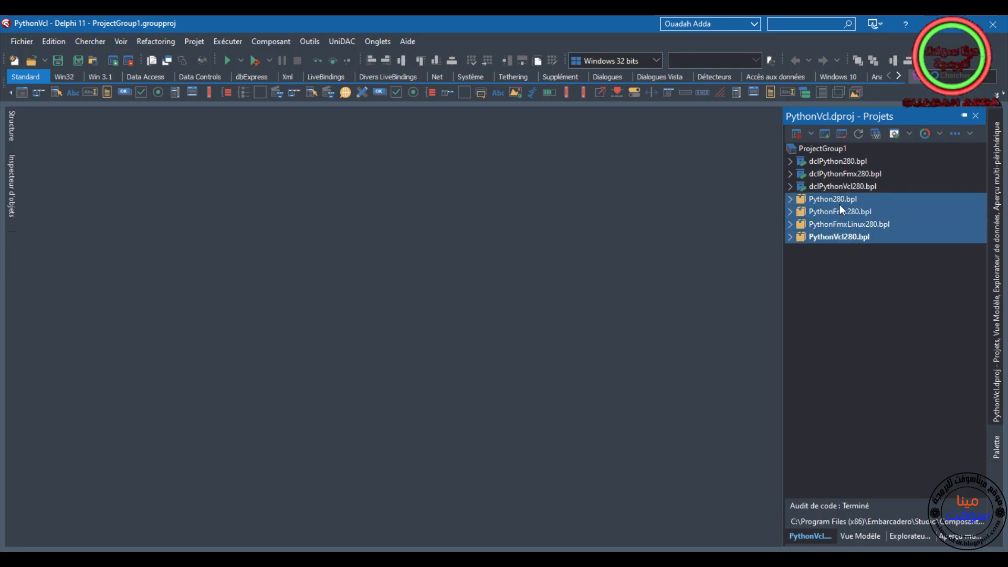
click(842, 271)
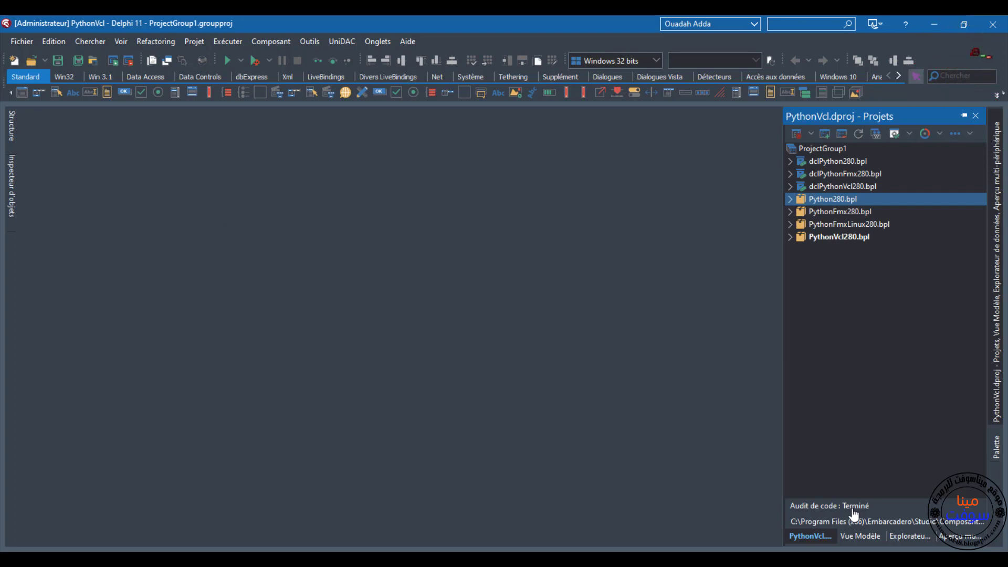
key(shift+F10)
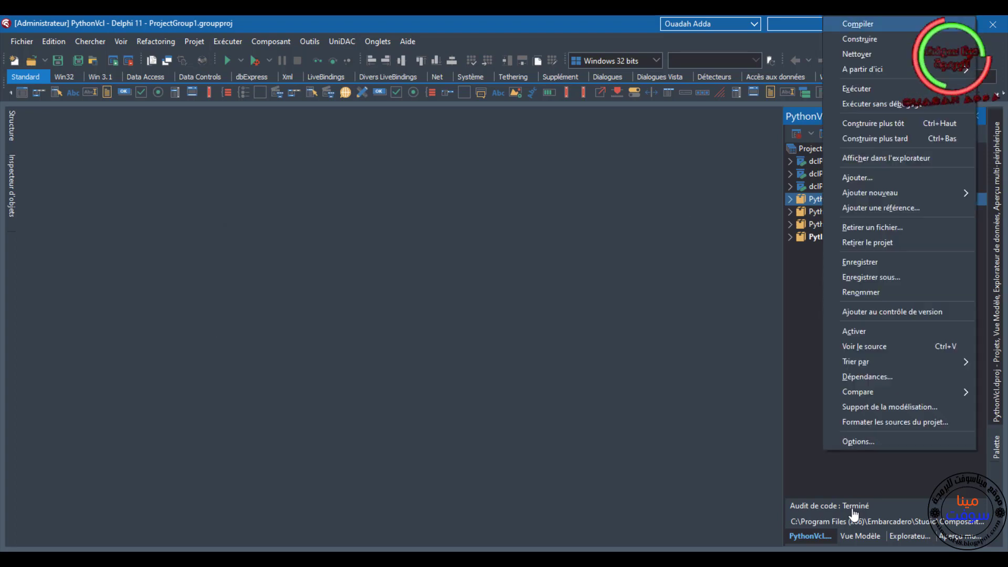
key(Return)
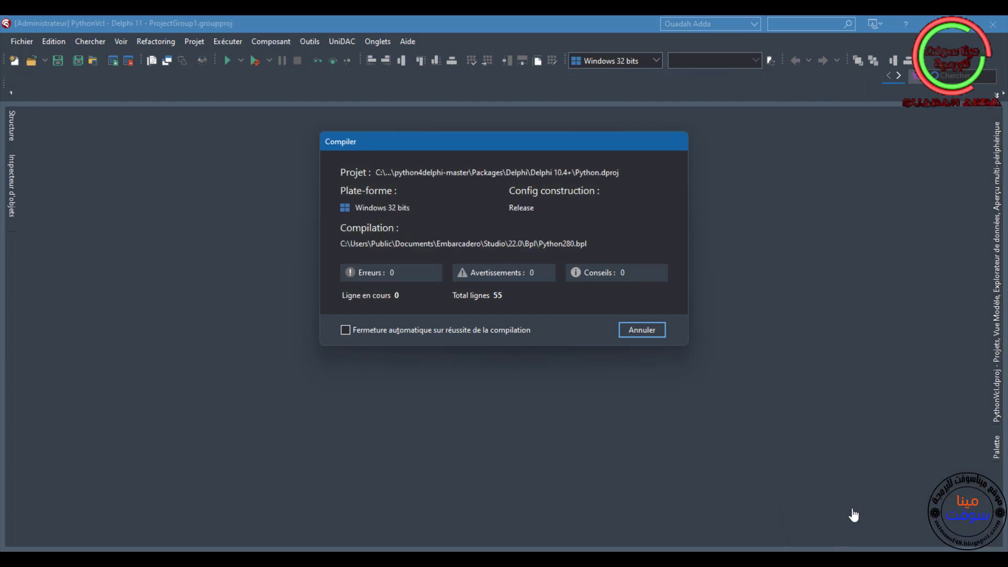